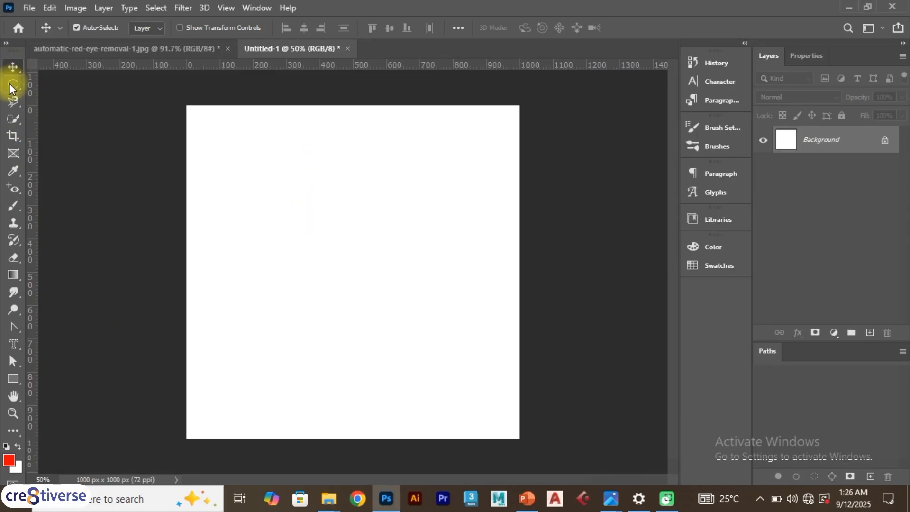
{"action": "left_click", "coordinate": [13, 84]}
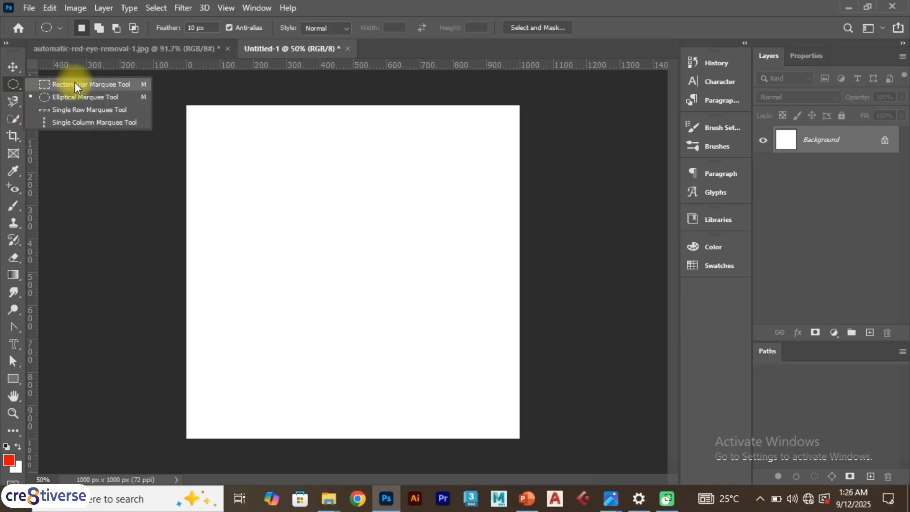
{"action": "left_click", "coordinate": [15, 102]}
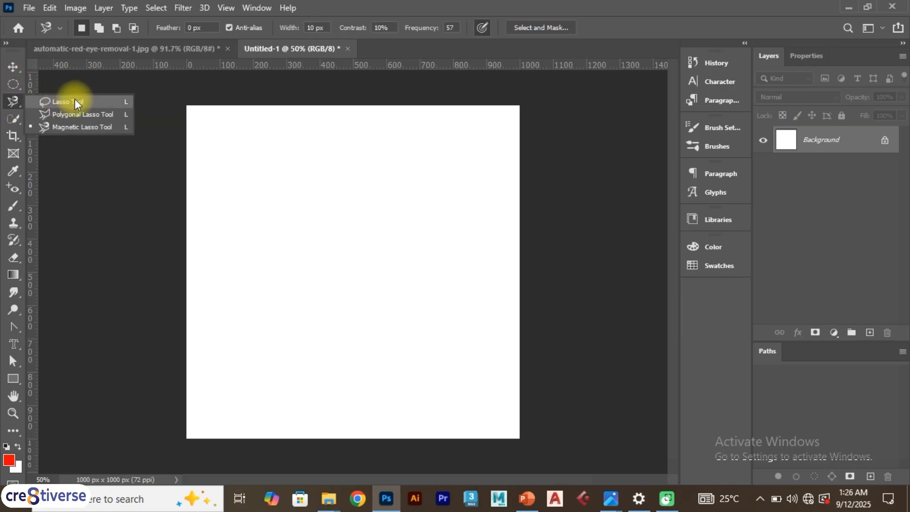
{"action": "left_click", "coordinate": [34, 124]}
{"action": "left_click", "coordinate": [14, 119]}
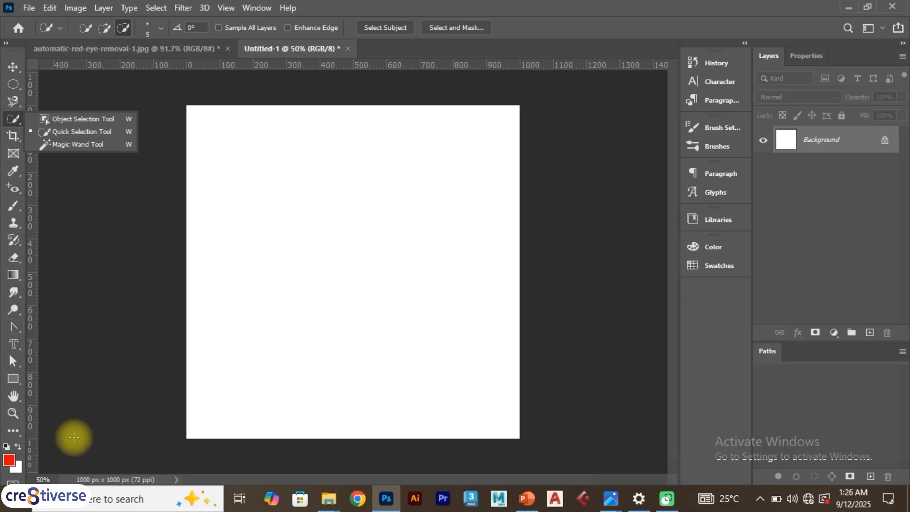
- Activate the standard Pen tool and set its drawing mode to Shape
{"action": "key", "text": "p"}
{"action": "right_click", "coordinate": [14, 328]}
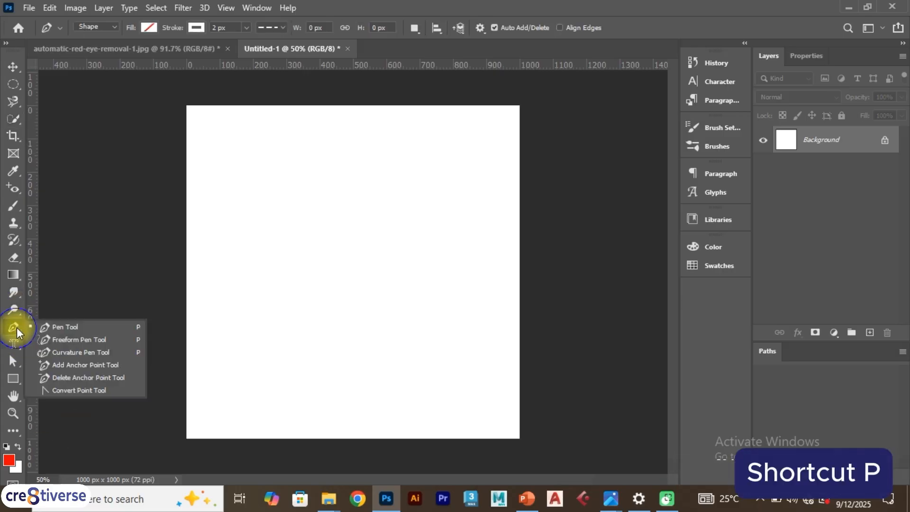
{"action": "left_click", "coordinate": [67, 327]}
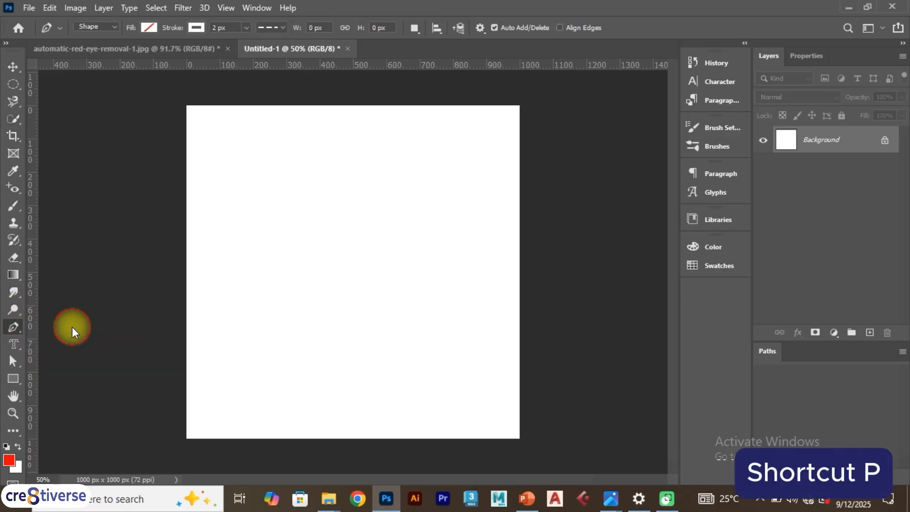
{"action": "left_click", "coordinate": [109, 28]}
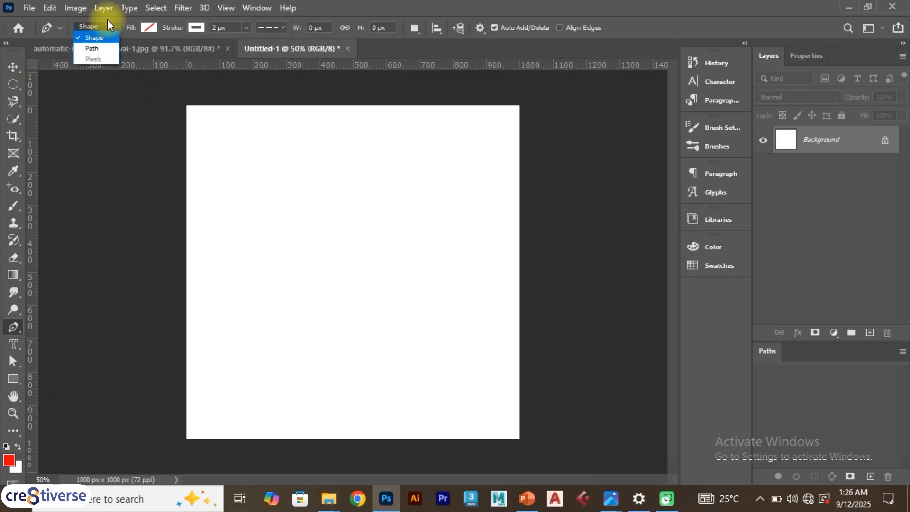
{"action": "left_click", "coordinate": [92, 48]}
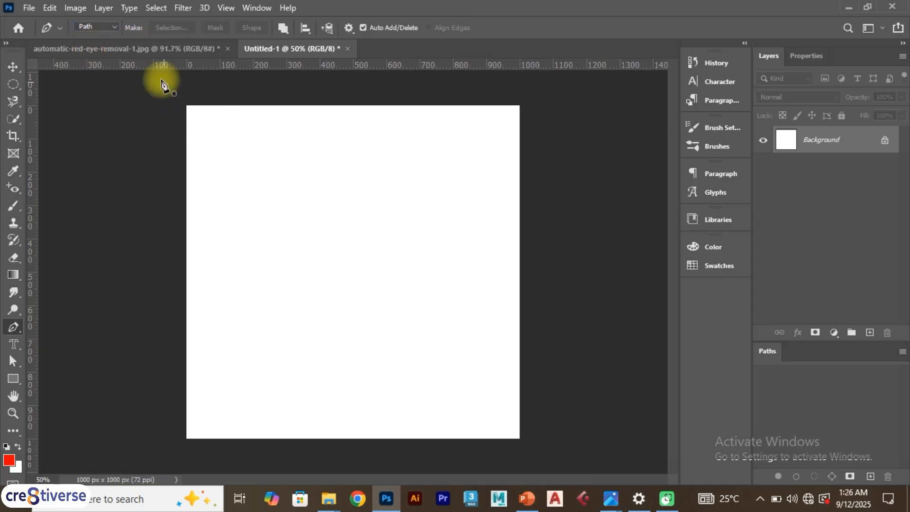
{"action": "left_click", "coordinate": [109, 28]}
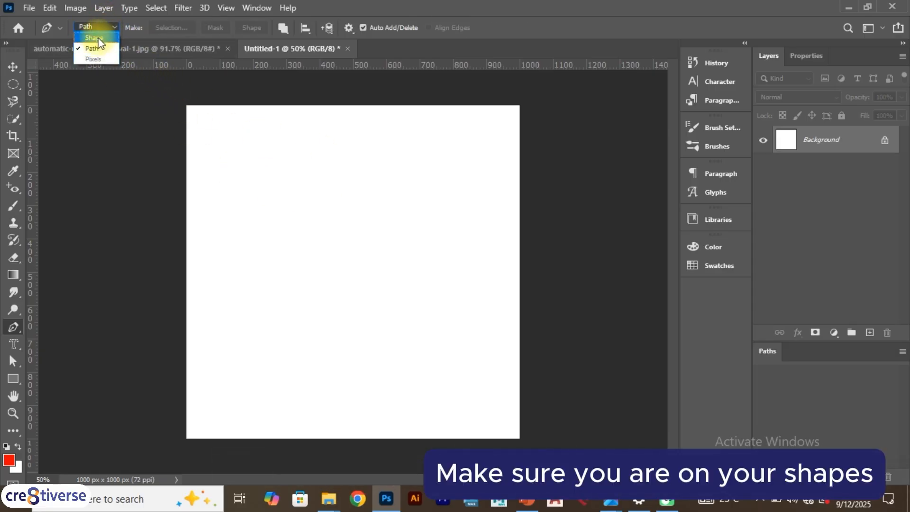
{"action": "left_click", "coordinate": [94, 37]}
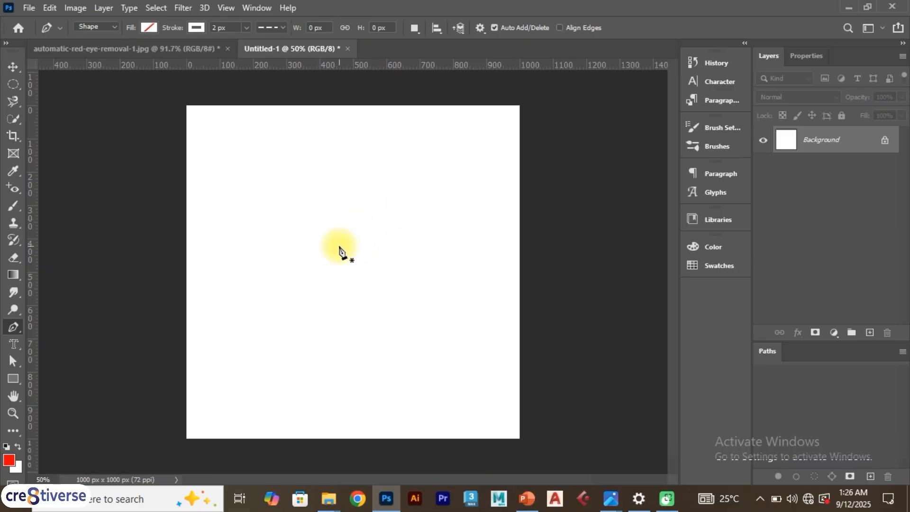
- Draw a closed triangle about 722 px wide and 688 px high across the middle of the canvas
{"action": "left_click", "coordinate": [346, 135]}
{"action": "left_click", "coordinate": [254, 360]}
{"action": "left_click", "coordinate": [494, 355]}
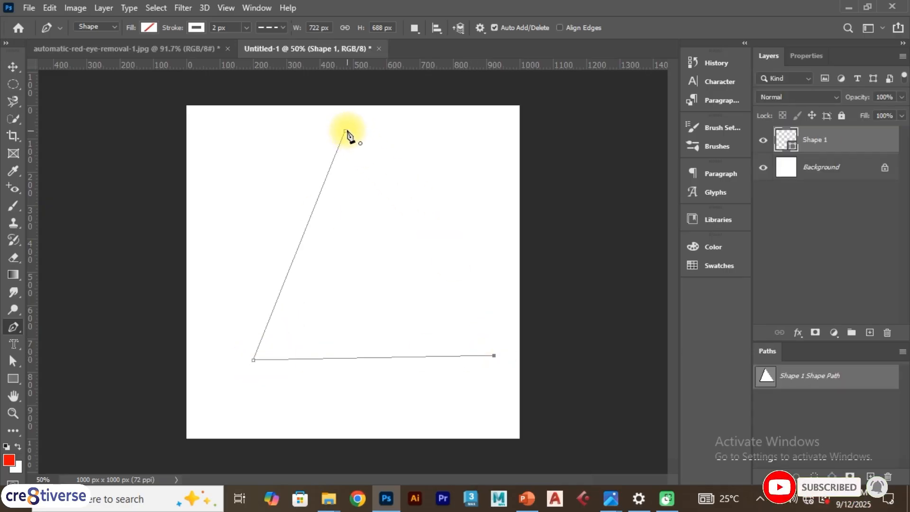
{"action": "left_click", "coordinate": [346, 134]}
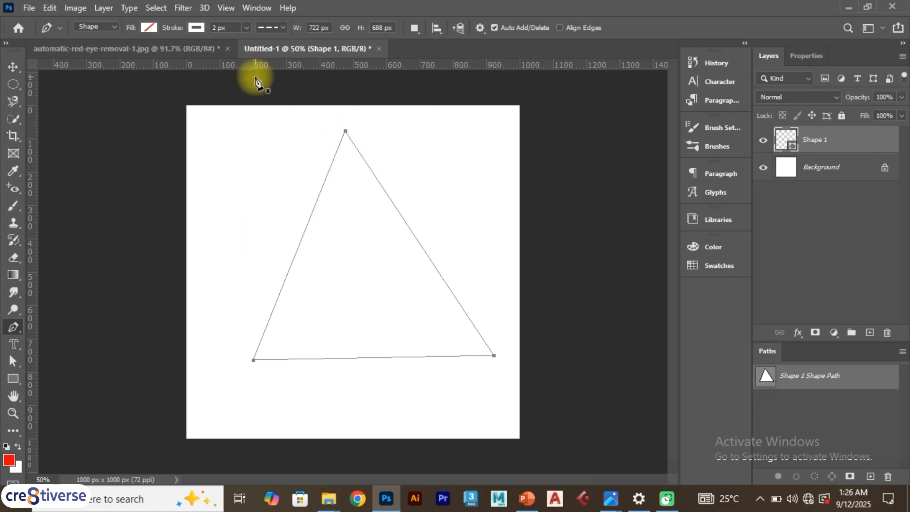
- Fill the triangle with yellow and give it a red stroke from the recently used colors
{"action": "left_click", "coordinate": [149, 27]}
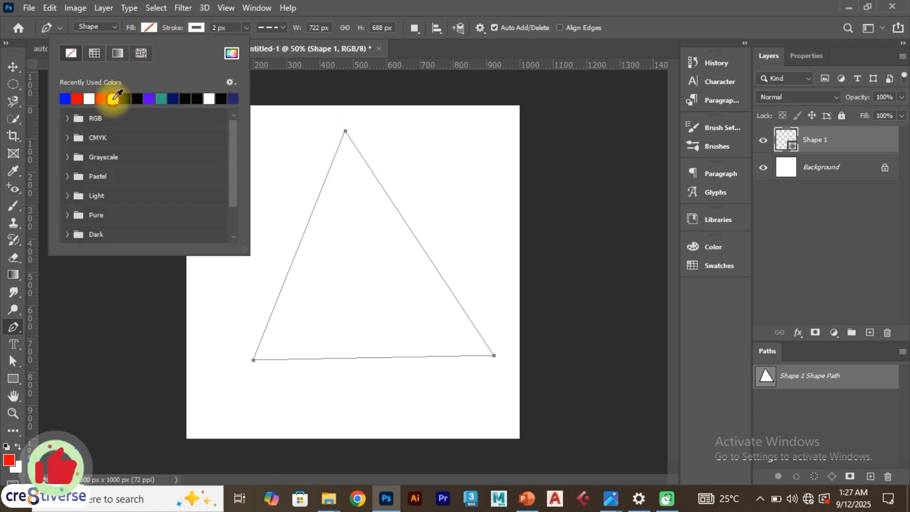
{"action": "left_click", "coordinate": [113, 98]}
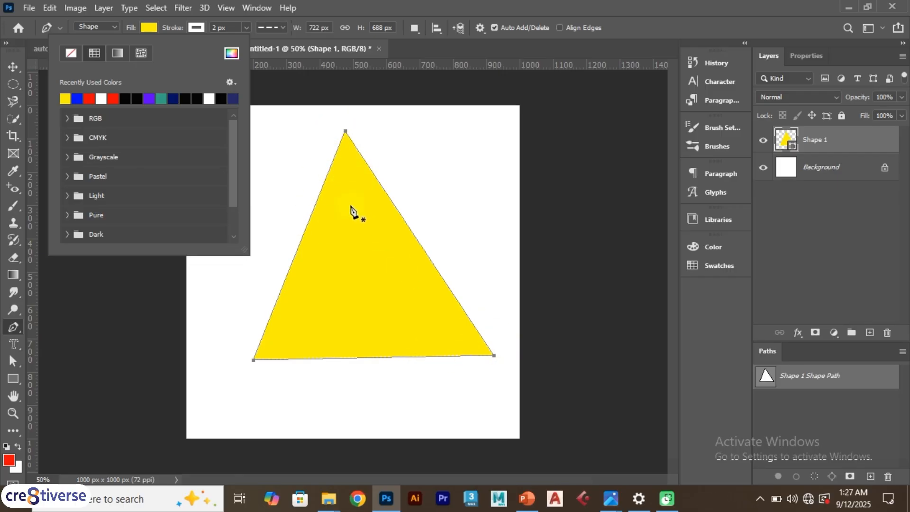
{"action": "left_click", "coordinate": [196, 28]}
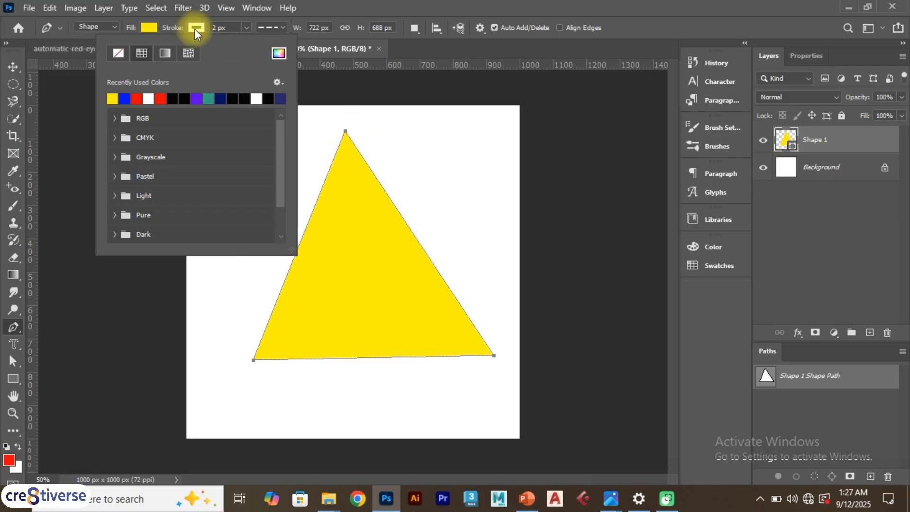
{"action": "left_click", "coordinate": [161, 99]}
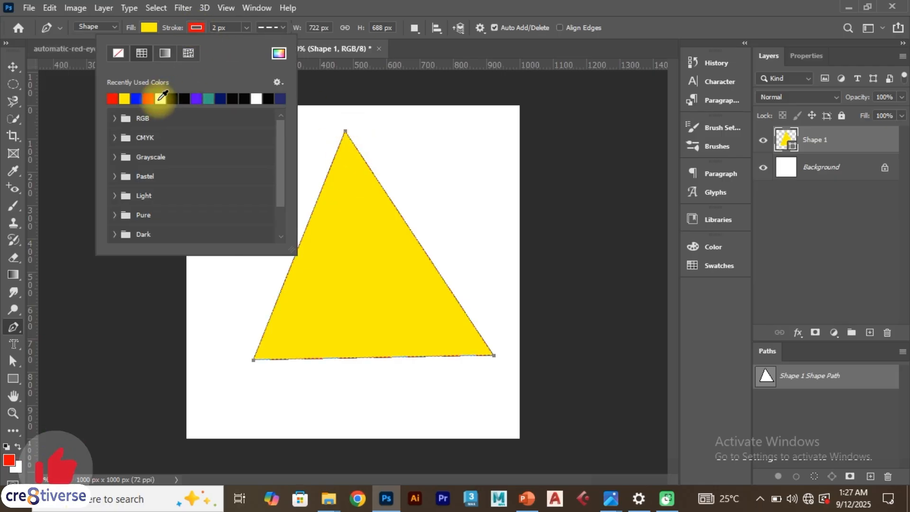
- Increase the triangle's stroke width to about 15.33 px and change its line style to solid
{"action": "left_click", "coordinate": [246, 27]}
{"action": "left_click", "coordinate": [246, 28]}
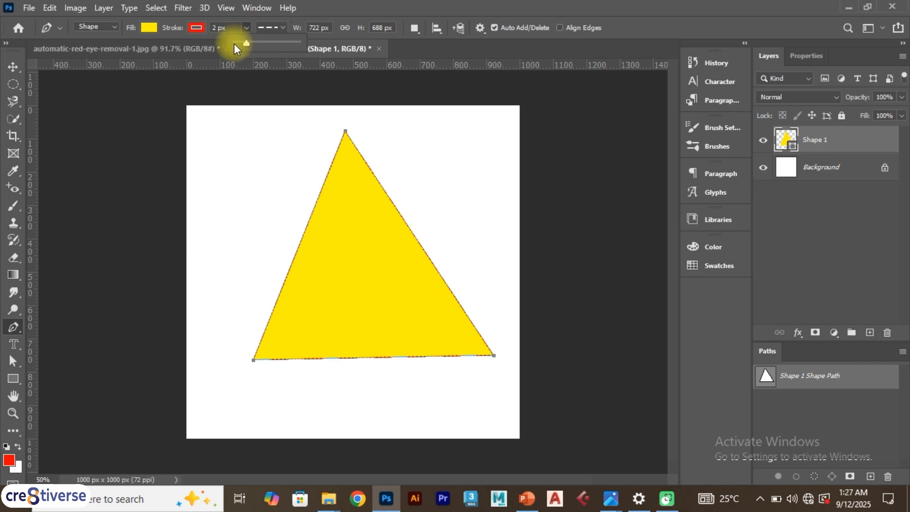
{"action": "left_click_drag", "start_coordinate": [247, 45], "coordinate": [261, 48]}
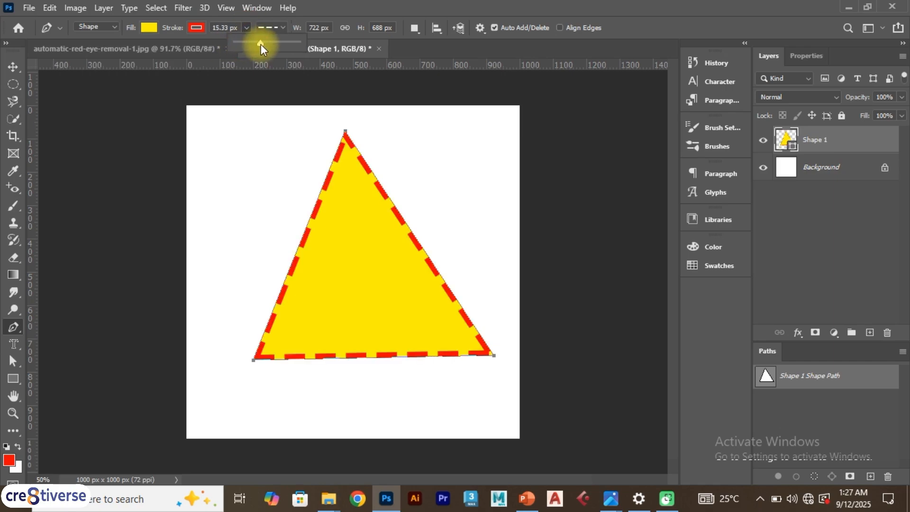
{"action": "left_click", "coordinate": [271, 28]}
{"action": "left_click", "coordinate": [264, 71]}
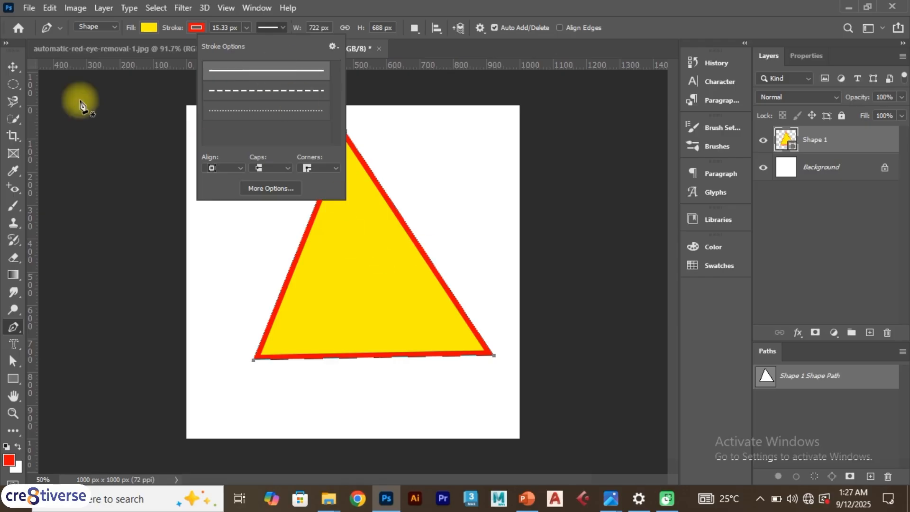
- Move the whole triangle slightly down and to the left on the canvas
{"action": "left_click", "coordinate": [13, 67]}
{"action": "left_click_drag", "start_coordinate": [316, 243], "coordinate": [318, 269]}
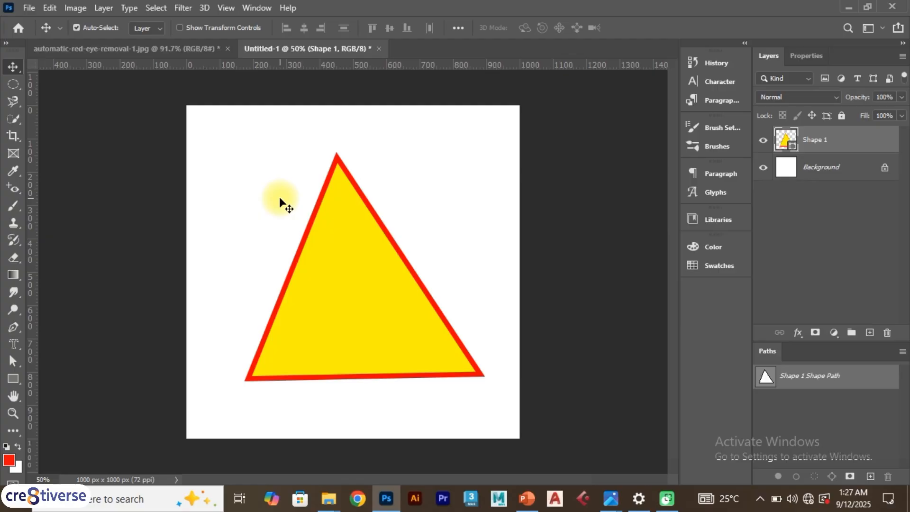
{"action": "left_click_drag", "start_coordinate": [352, 278], "coordinate": [345, 276]}
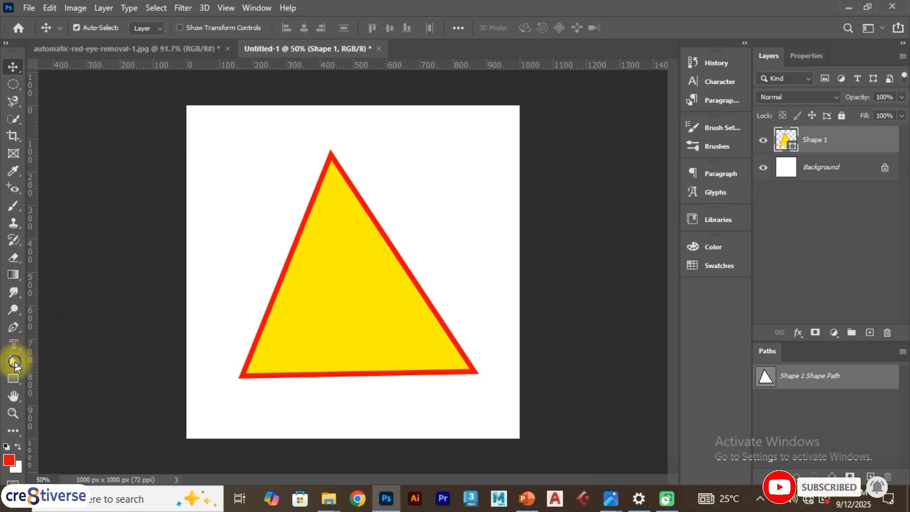
- Reposition the triangle's three corner points individually with the Direct Selection tool, making the shape about 692 by 702 px
{"action": "left_click", "coordinate": [13, 361]}
{"action": "left_click", "coordinate": [46, 374]}
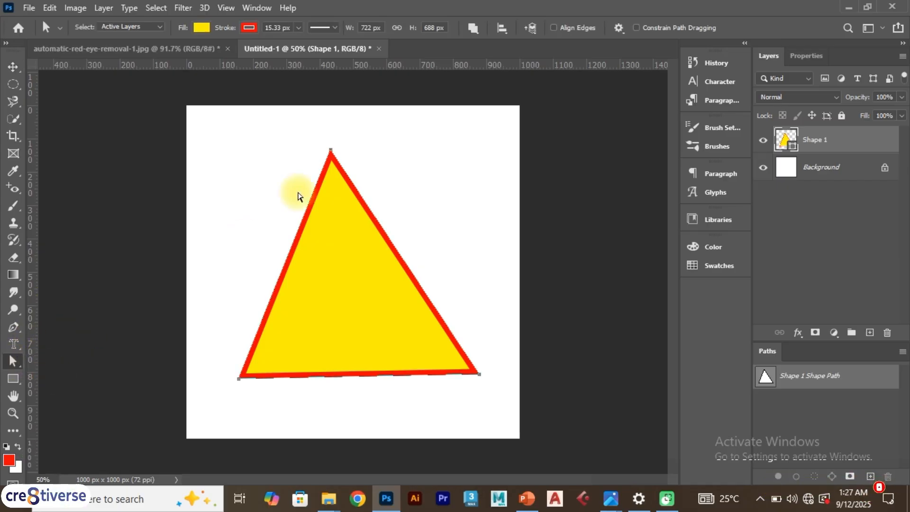
{"action": "mouse_move", "coordinate": [331, 152]}
{"action": "left_mouse_down"}
{"action": "mouse_move", "coordinate": [354, 146]}
{"action": "mouse_move", "coordinate": [321, 136]}
{"action": "mouse_move", "coordinate": [315, 143]}
{"action": "mouse_move", "coordinate": [337, 138]}
{"action": "left_mouse_up"}
{"action": "mouse_move", "coordinate": [238, 378]}
{"action": "left_mouse_down"}
{"action": "mouse_move", "coordinate": [250, 398]}
{"action": "mouse_move", "coordinate": [223, 368]}
{"action": "mouse_move", "coordinate": [229, 374]}
{"action": "left_mouse_up"}
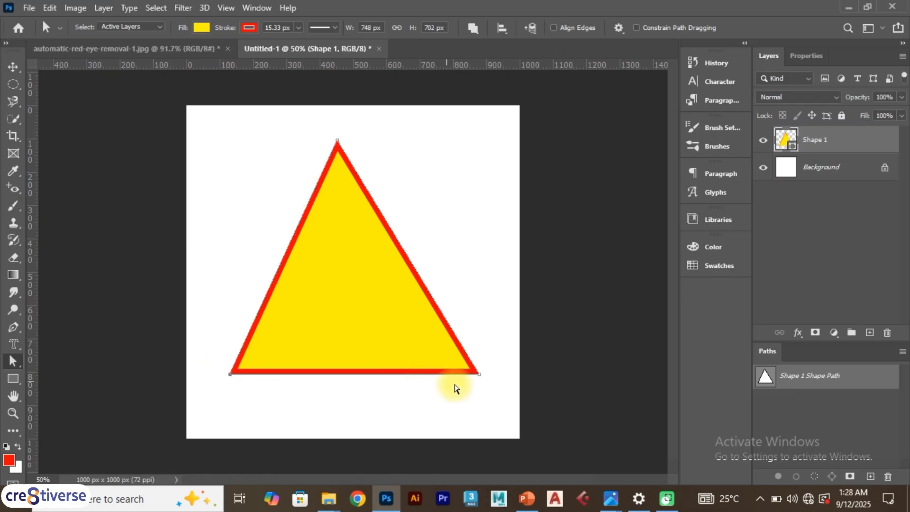
{"action": "left_click_drag", "start_coordinate": [480, 373], "coordinate": [460, 363]}
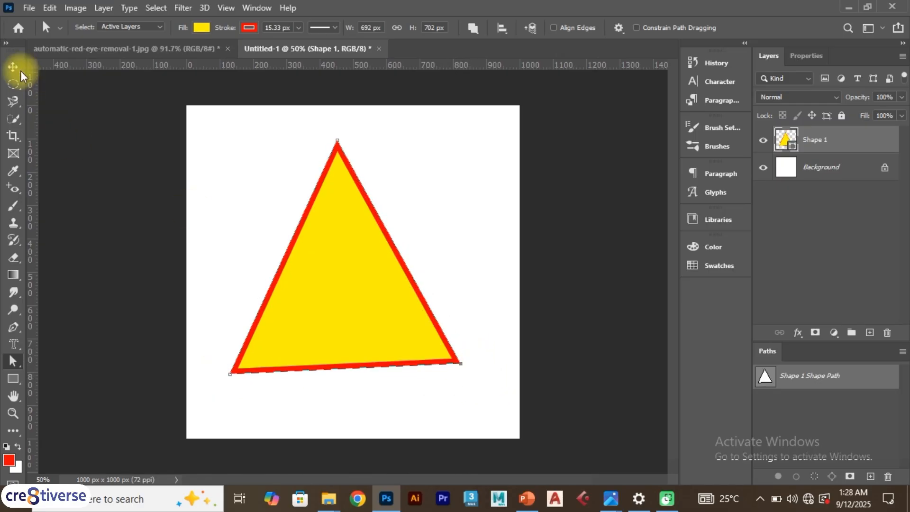
- Add one anchor point on the triangle's left edge and two on its right edge with the Add Anchor Point tool
{"action": "left_click", "coordinate": [16, 327]}
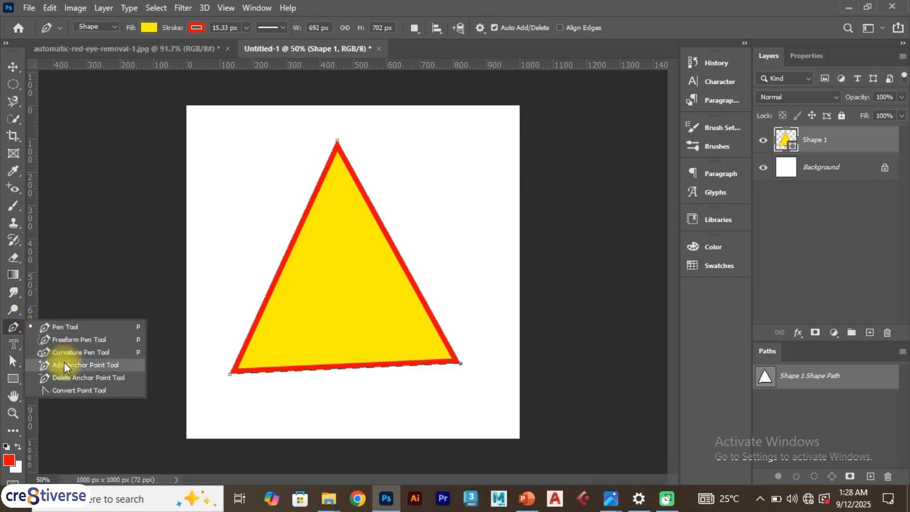
{"action": "left_click", "coordinate": [67, 367]}
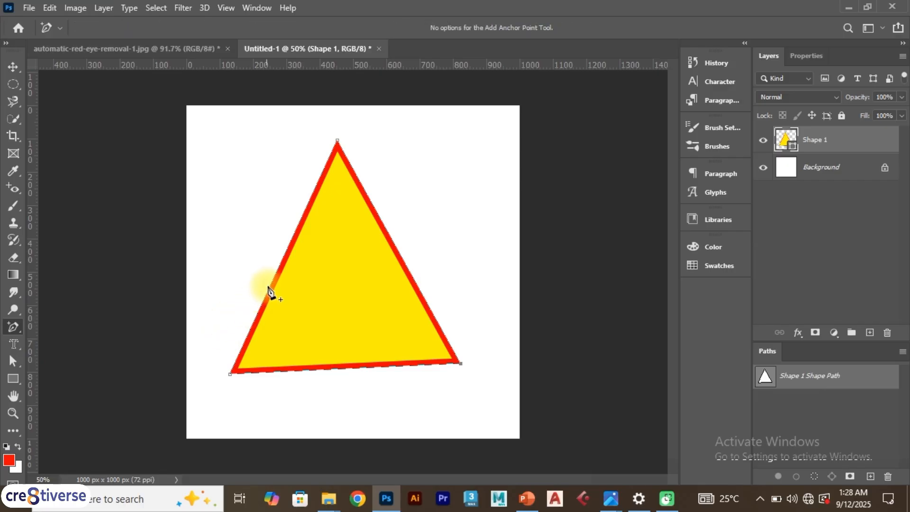
{"action": "left_click", "coordinate": [272, 283]}
{"action": "left_click", "coordinate": [397, 249]}
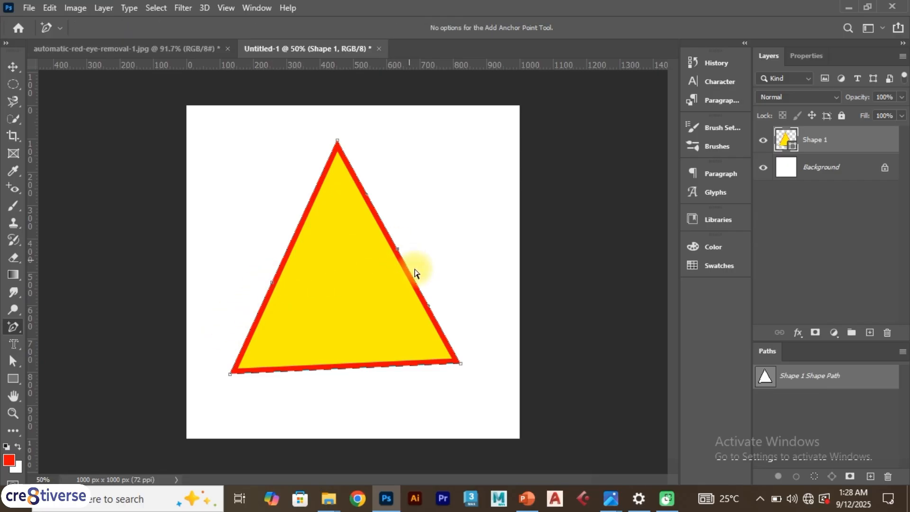
{"action": "left_click", "coordinate": [435, 319]}
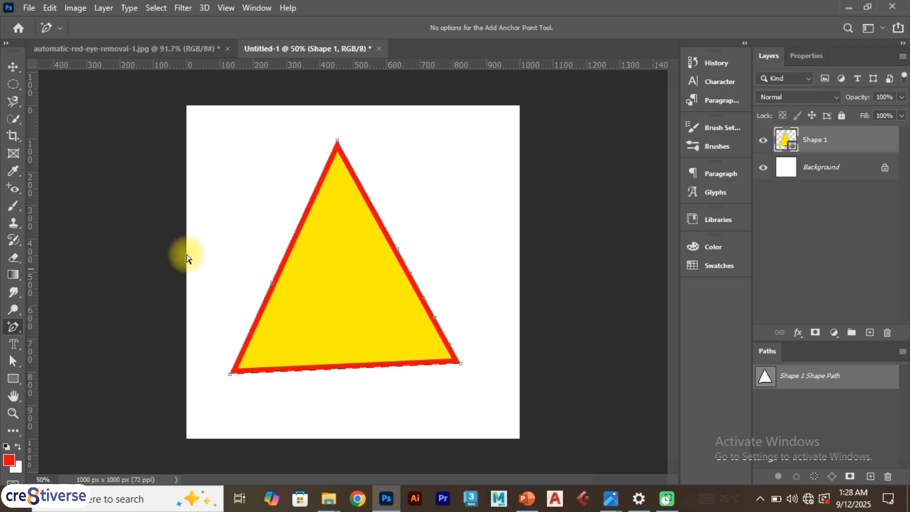
- Bend the triangle's left edge inward by moving its added anchor point with the Direct Selection tool
{"action": "right_click", "coordinate": [8, 331]}
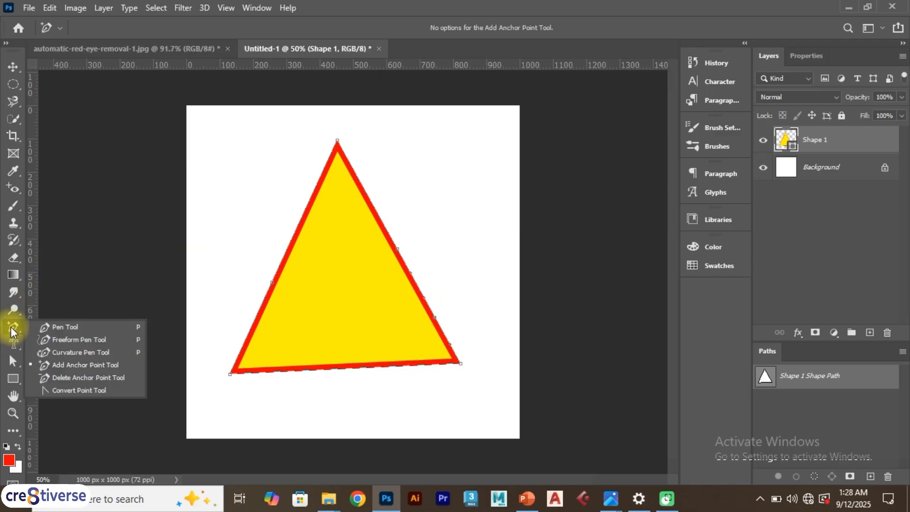
{"action": "left_click", "coordinate": [12, 361]}
{"action": "right_click", "coordinate": [11, 362]}
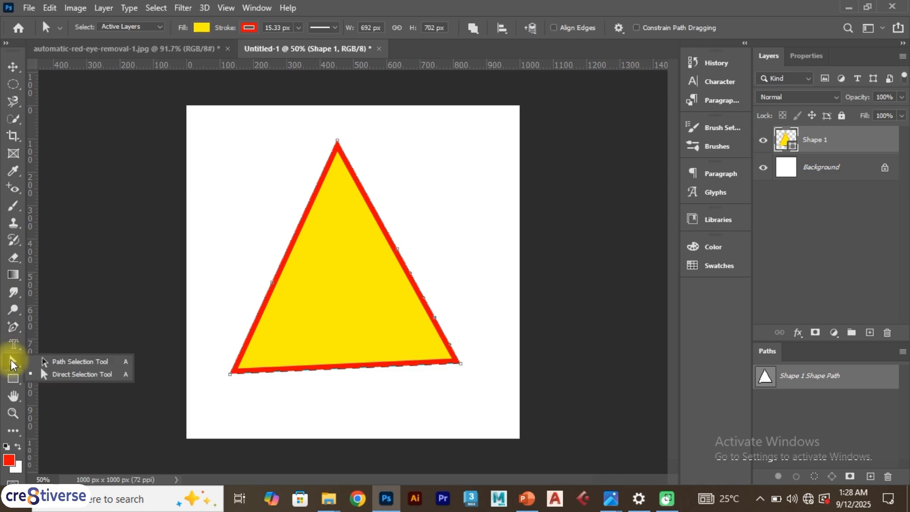
{"action": "left_click", "coordinate": [67, 376]}
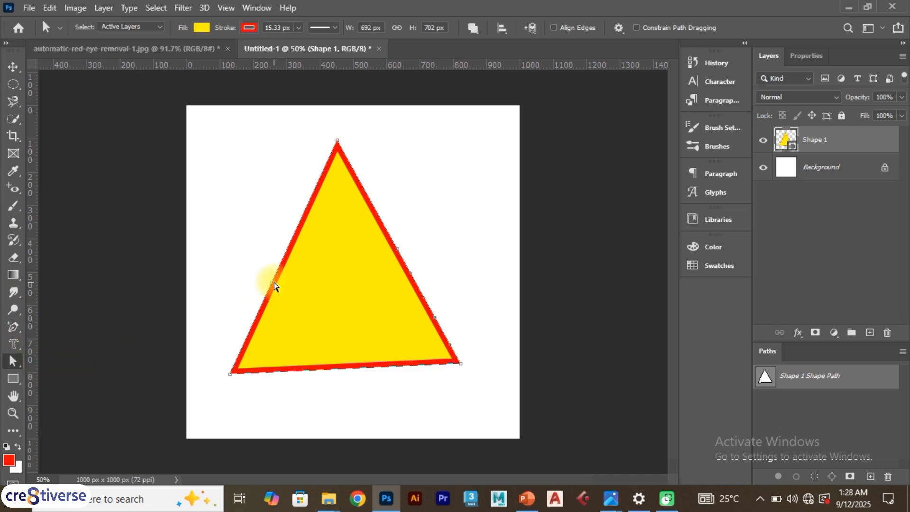
{"action": "left_click_drag", "start_coordinate": [271, 283], "coordinate": [297, 244]}
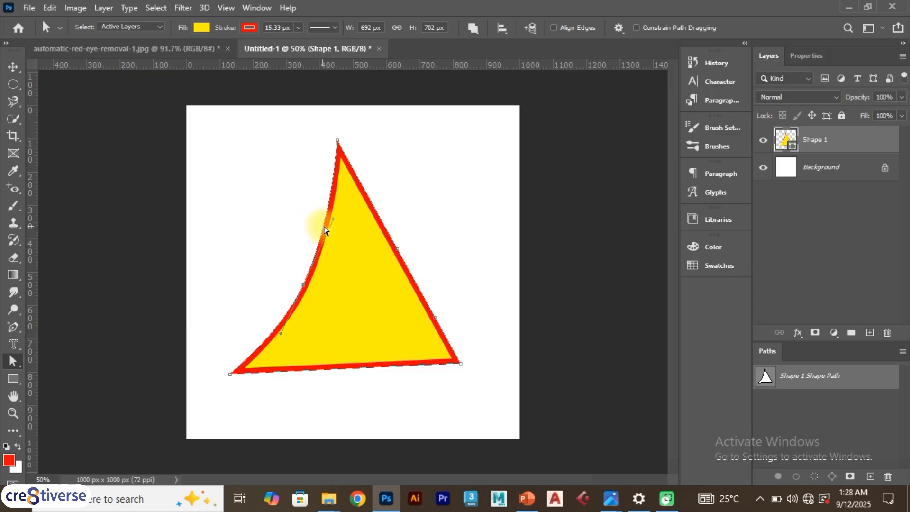
- Shape the left edge into an S-curve, bulging outward above and inward below, by adjusting its middle anchor point and direction handles
{"action": "left_click_drag", "start_coordinate": [333, 221], "coordinate": [288, 317]}
{"action": "left_click", "coordinate": [270, 243]}
{"action": "left_click_drag", "start_coordinate": [243, 152], "coordinate": [226, 138]}
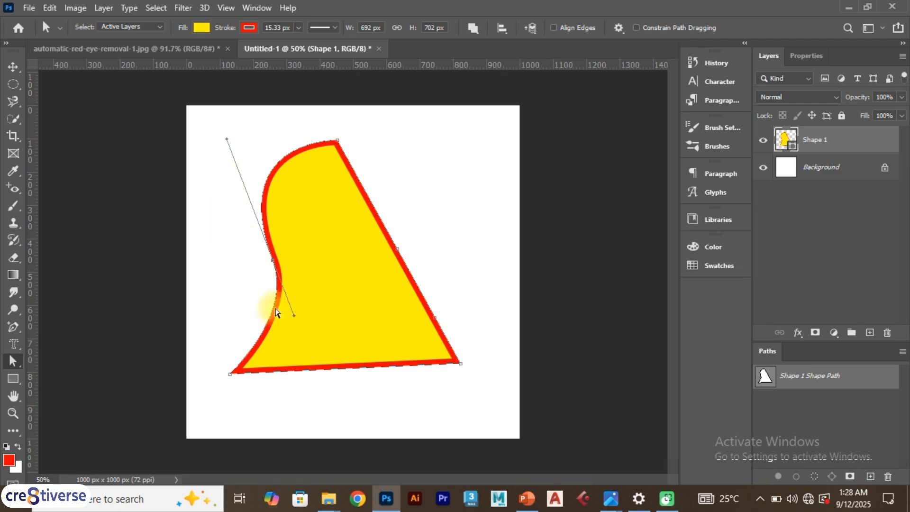
{"action": "mouse_move", "coordinate": [294, 319]}
{"action": "left_mouse_down"}
{"action": "mouse_move", "coordinate": [275, 268]}
{"action": "mouse_move", "coordinate": [306, 313]}
{"action": "left_mouse_up"}
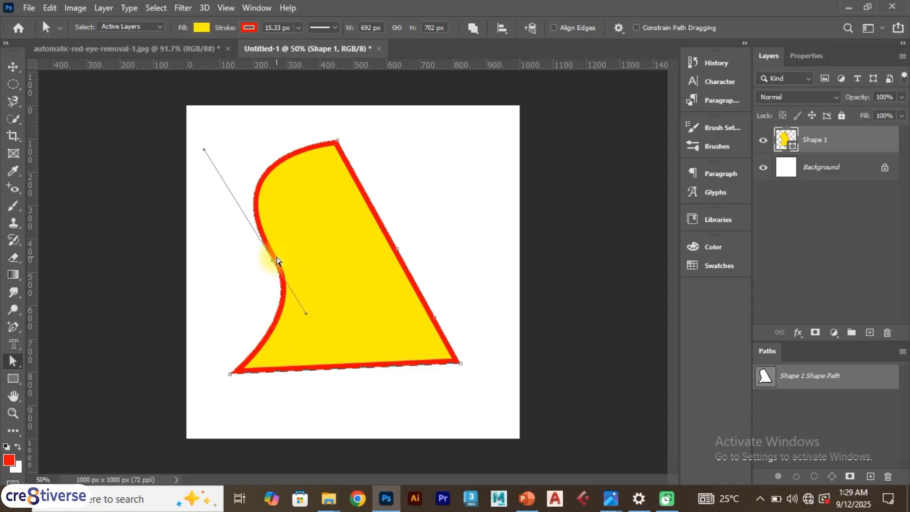
{"action": "mouse_move", "coordinate": [271, 262]}
{"action": "left_mouse_down"}
{"action": "mouse_move", "coordinate": [286, 272]}
{"action": "mouse_move", "coordinate": [270, 264]}
{"action": "mouse_move", "coordinate": [279, 267]}
{"action": "left_mouse_up"}
- Reshape the shape's right edge into a stepped curve by moving its upper added anchor point inward and adjusting the direction handles
{"action": "left_click", "coordinate": [409, 250]}
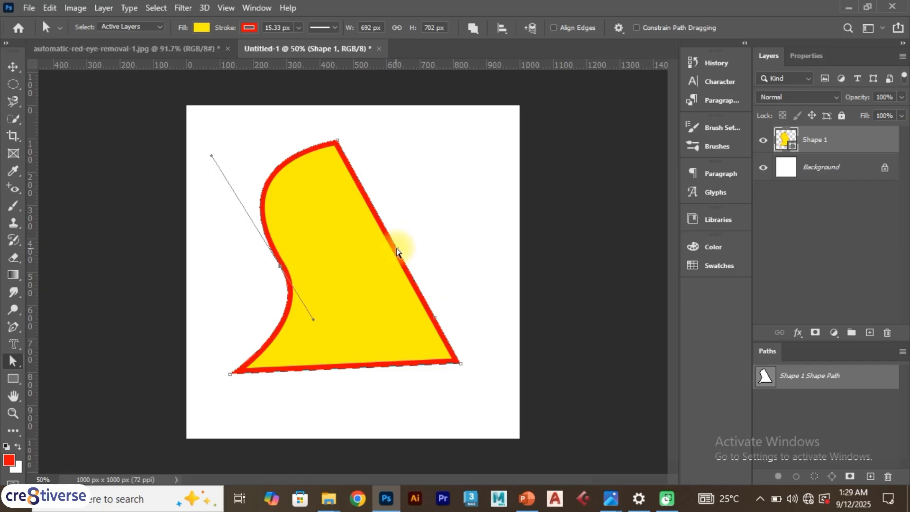
{"action": "left_click_drag", "start_coordinate": [398, 254], "coordinate": [386, 311]}
{"action": "left_click", "coordinate": [326, 204]}
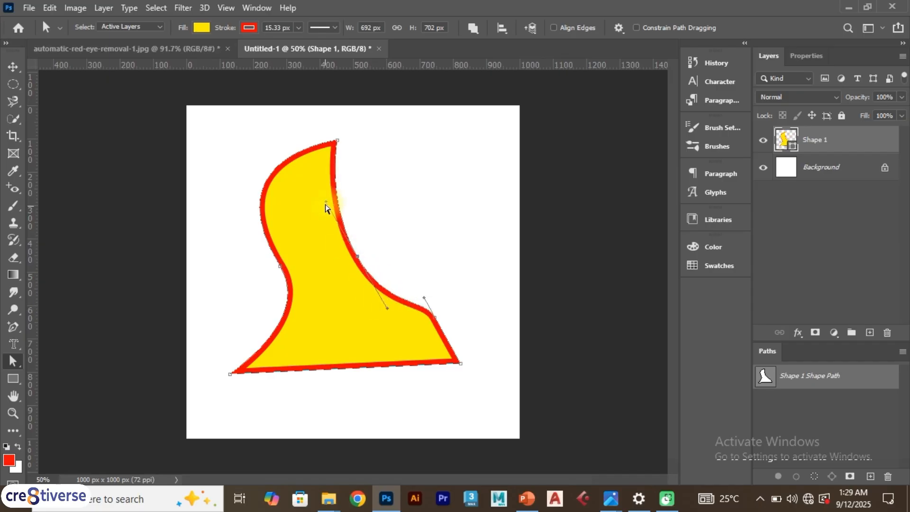
{"action": "left_click_drag", "start_coordinate": [327, 204], "coordinate": [368, 247]}
{"action": "left_click_drag", "start_coordinate": [406, 292], "coordinate": [429, 263]}
{"action": "left_click", "coordinate": [344, 395]}
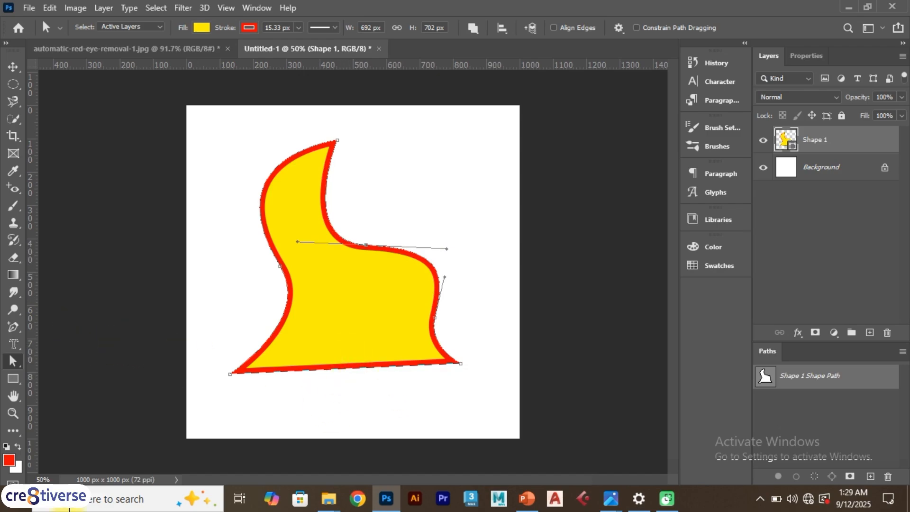
- Add an anchor point at the middle of the shape's bottom edge with the Add Anchor Point tool
{"action": "key", "text": "p"}
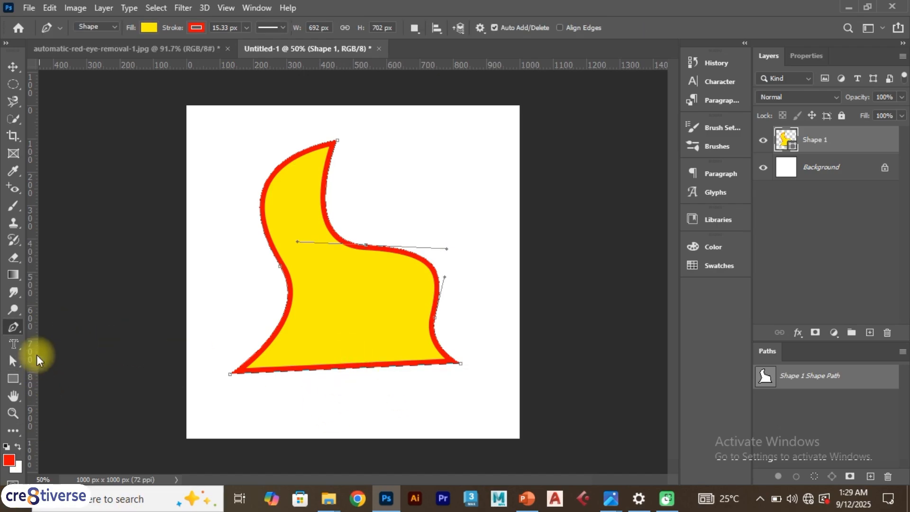
{"action": "right_click", "coordinate": [13, 327]}
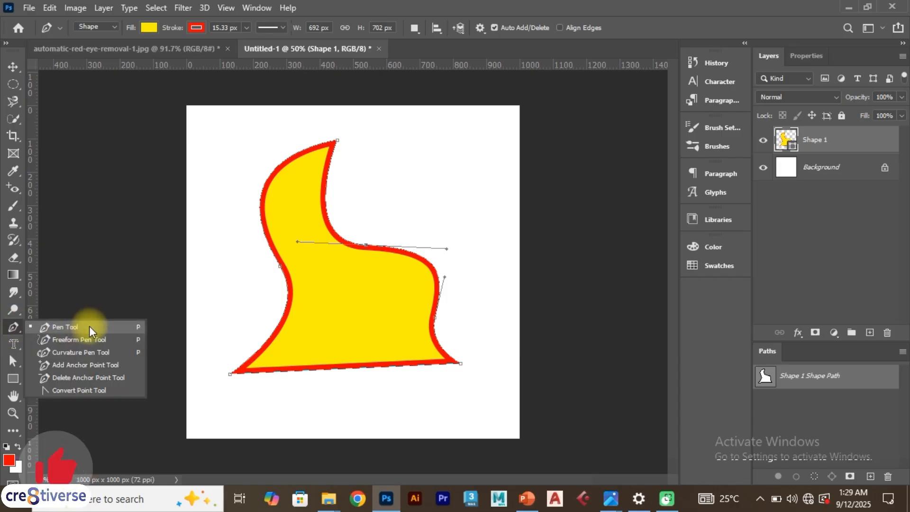
{"action": "left_click", "coordinate": [78, 365]}
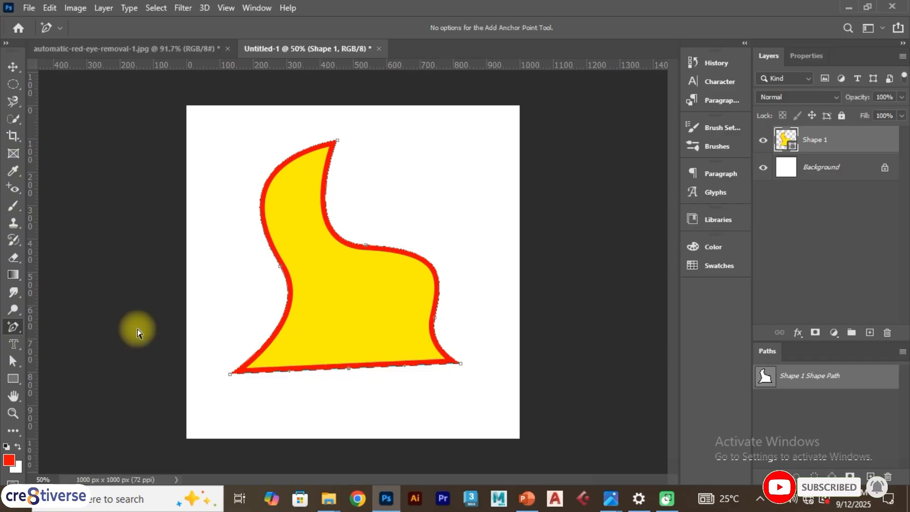
- Arch the shape's bottom edge upward by moving its new anchor point and tilting the direction handles with the Direct Selection tool
{"action": "left_click", "coordinate": [13, 362]}
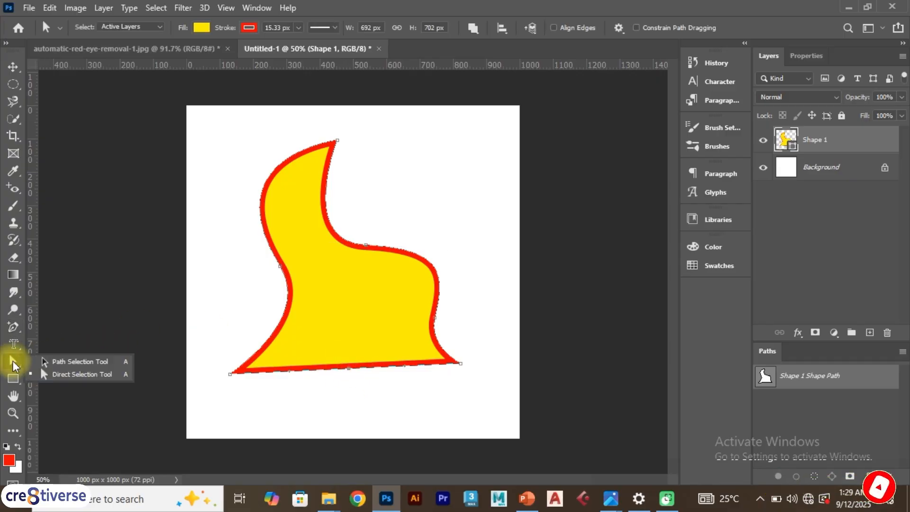
{"action": "left_click", "coordinate": [66, 374]}
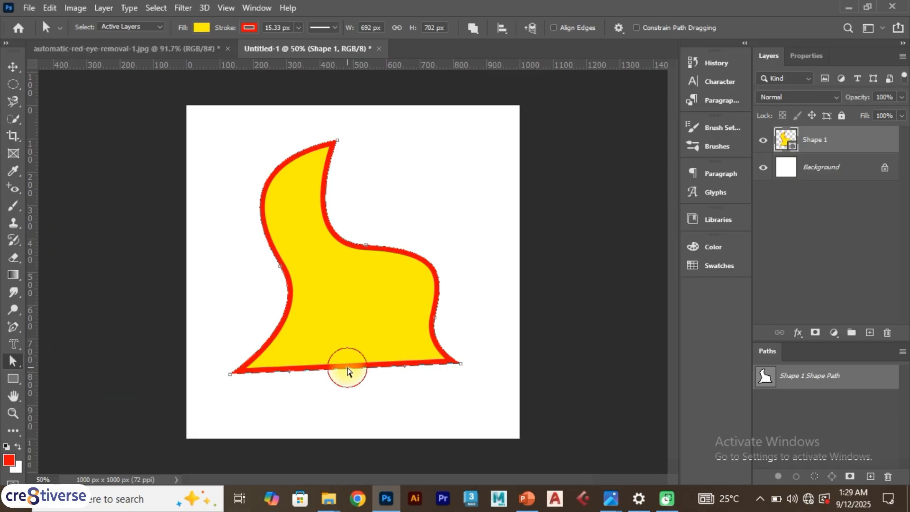
{"action": "left_click_drag", "start_coordinate": [348, 353], "coordinate": [350, 338]}
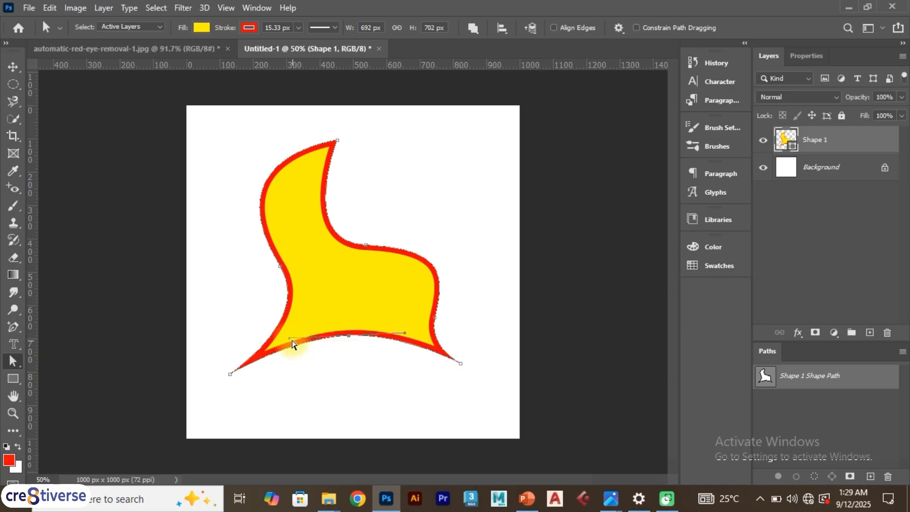
{"action": "left_click", "coordinate": [373, 339]}
{"action": "left_click_drag", "start_coordinate": [357, 322], "coordinate": [364, 307]}
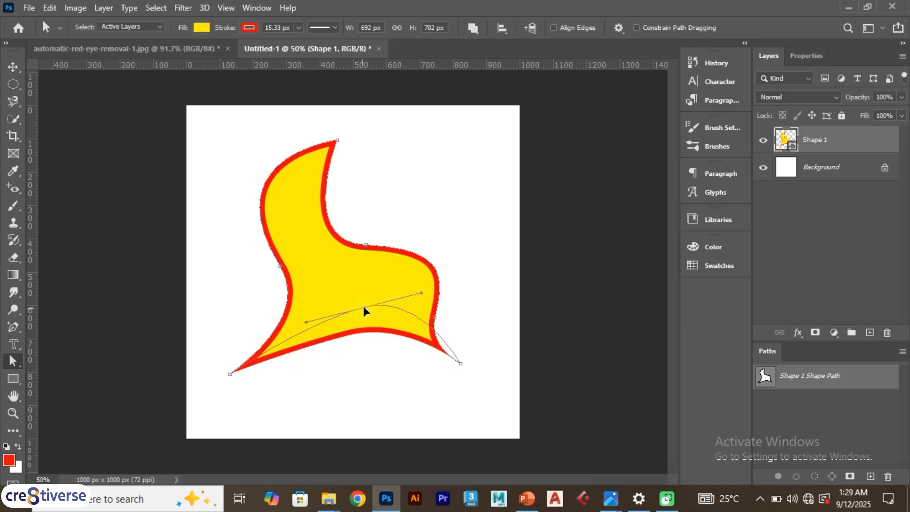
- Shift the whole shape slightly downward on the canvas with the Move tool
{"action": "left_click", "coordinate": [14, 66]}
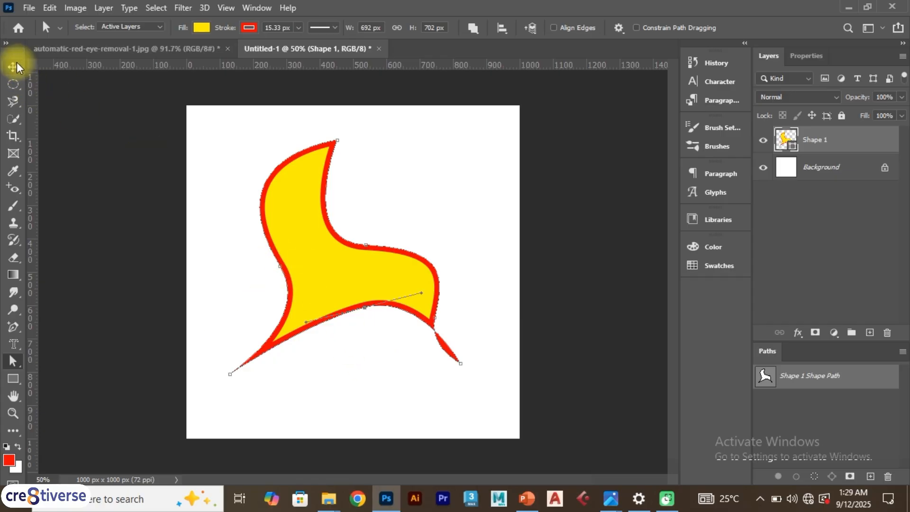
{"action": "left_click", "coordinate": [474, 313]}
{"action": "left_click", "coordinate": [404, 312]}
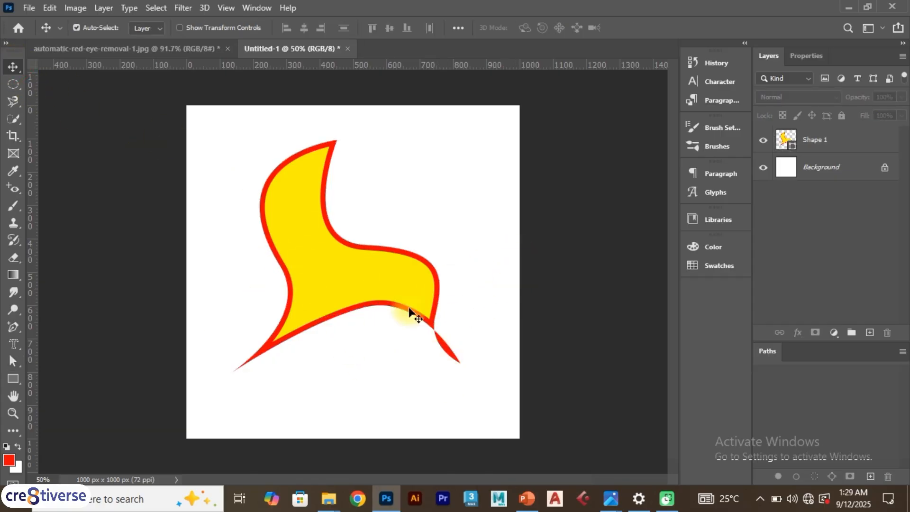
{"action": "mouse_move", "coordinate": [358, 289]}
{"action": "left_mouse_down"}
{"action": "mouse_move", "coordinate": [348, 319]}
{"action": "mouse_move", "coordinate": [367, 287]}
{"action": "left_mouse_up"}
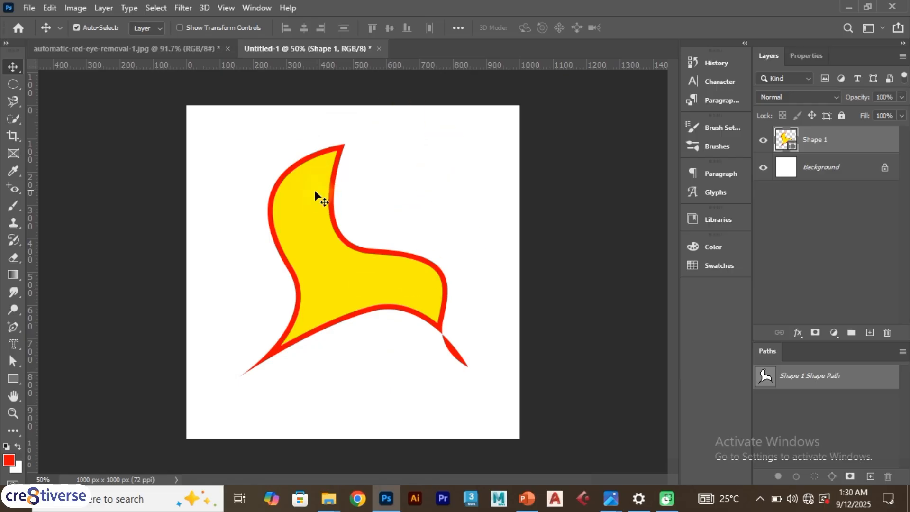
{"action": "mouse_move", "coordinate": [289, 238]}
{"action": "left_mouse_down"}
{"action": "mouse_move", "coordinate": [298, 220]}
{"action": "mouse_move", "coordinate": [317, 238]}
{"action": "mouse_move", "coordinate": [309, 229]}
{"action": "mouse_move", "coordinate": [287, 251]}
{"action": "left_mouse_up"}
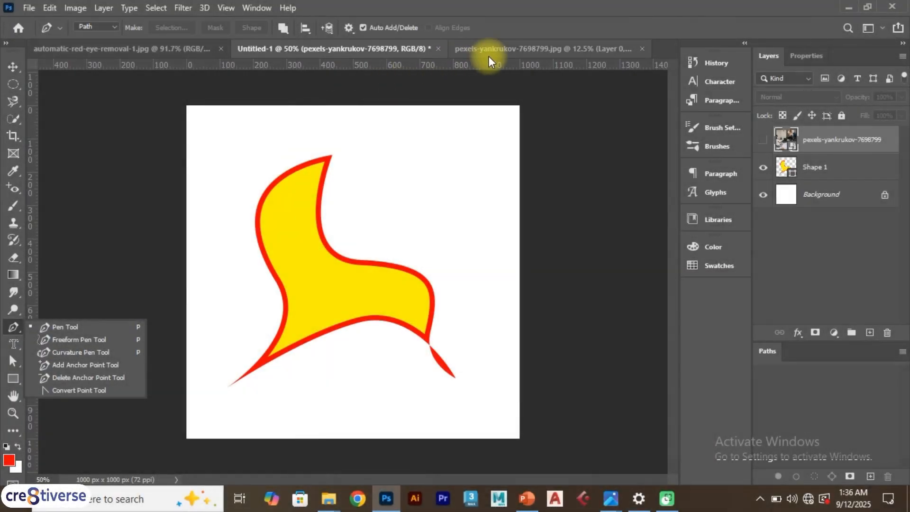
- Set the Pen tool to Shape mode in the Untitled-1 document
{"action": "left_click", "coordinate": [498, 50]}
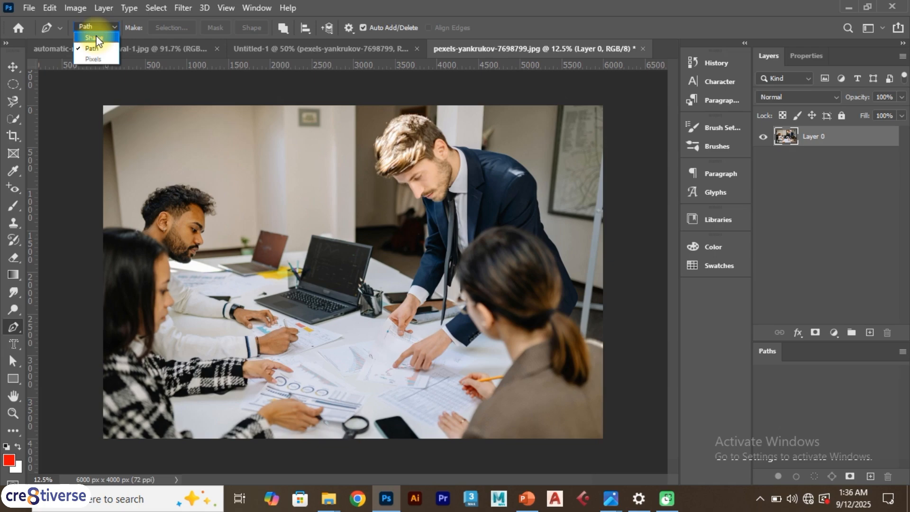
{"action": "left_click", "coordinate": [299, 47]}
{"action": "left_click", "coordinate": [291, 47]}
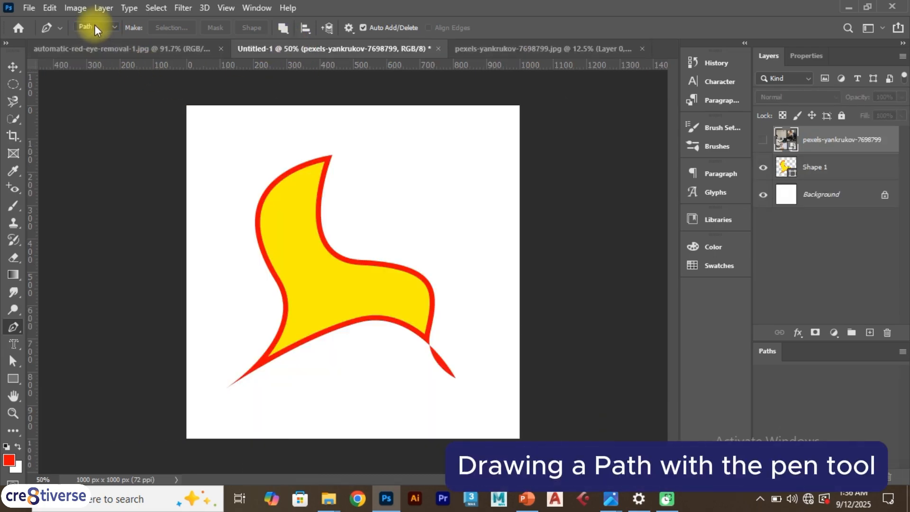
{"action": "left_click", "coordinate": [104, 39]}
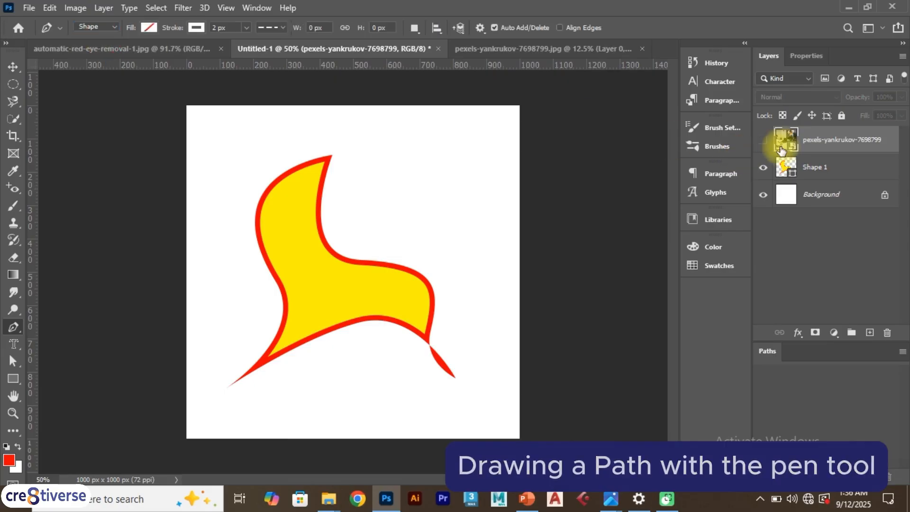
- Show the hidden photo layer and clip it to the Shape 1 layer with a clipping mask
{"action": "left_click", "coordinate": [763, 141]}
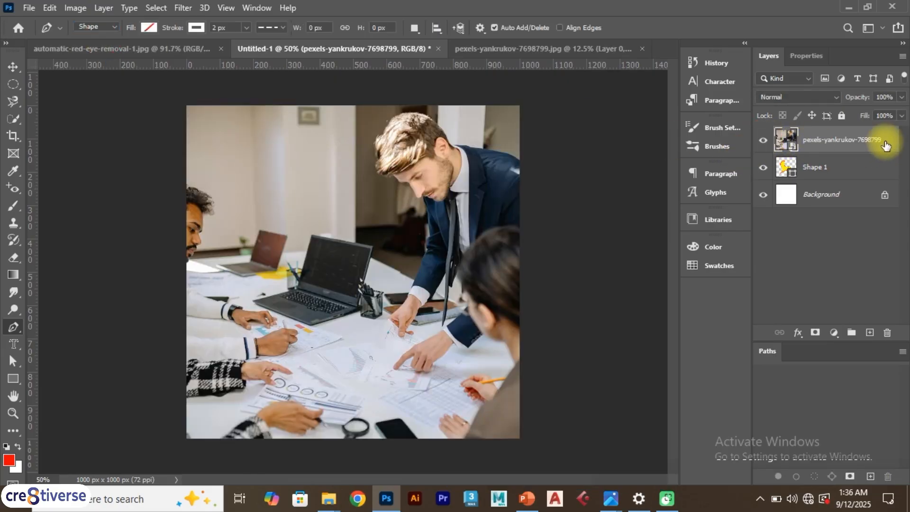
{"action": "right_click", "coordinate": [887, 142]}
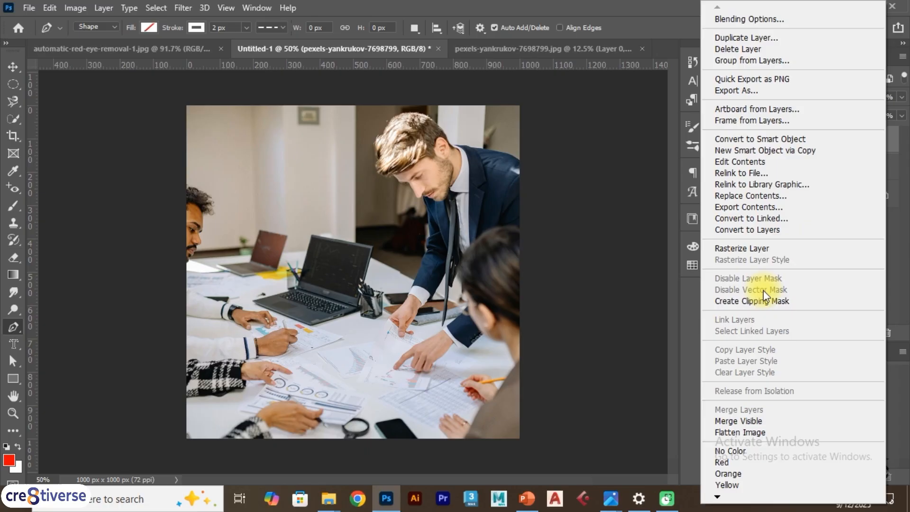
{"action": "left_click", "coordinate": [763, 301]}
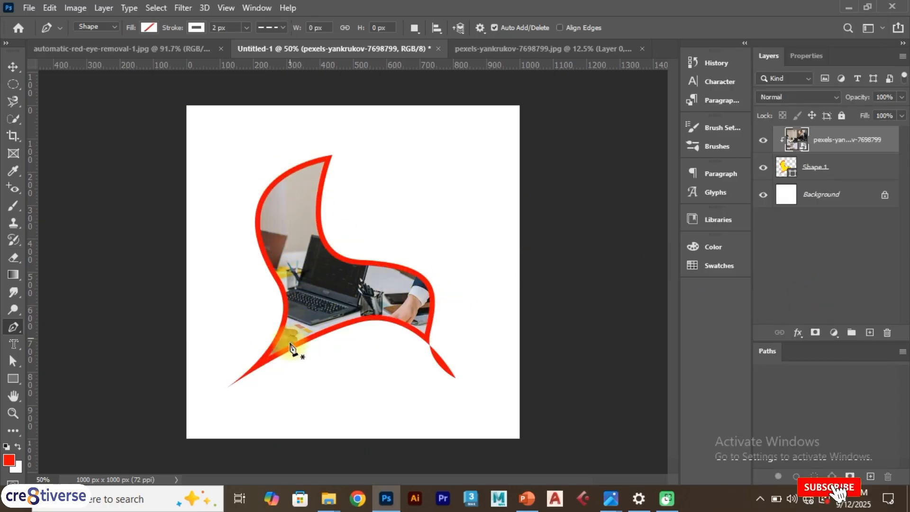
- Switch to the separate office photo document and activate the Pen tool
{"action": "left_click", "coordinate": [504, 48]}
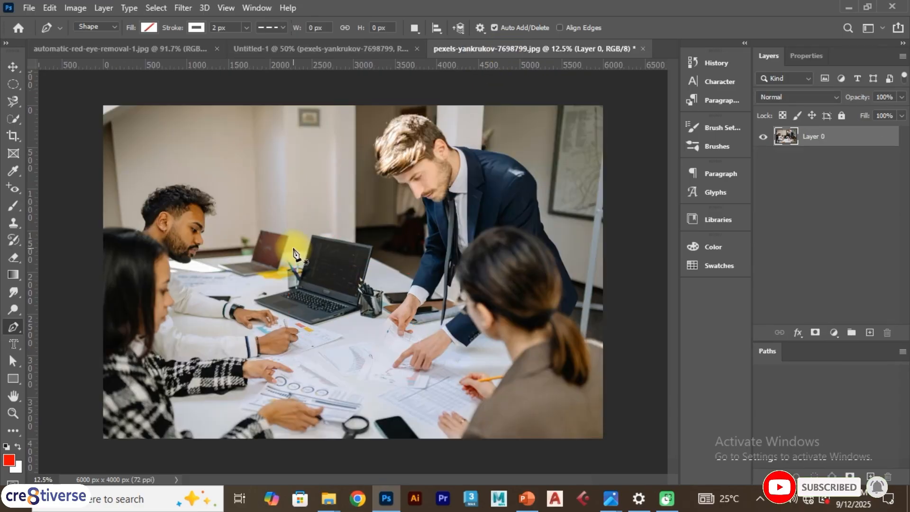
{"action": "right_click", "coordinate": [10, 325]}
{"action": "left_click", "coordinate": [50, 326]}
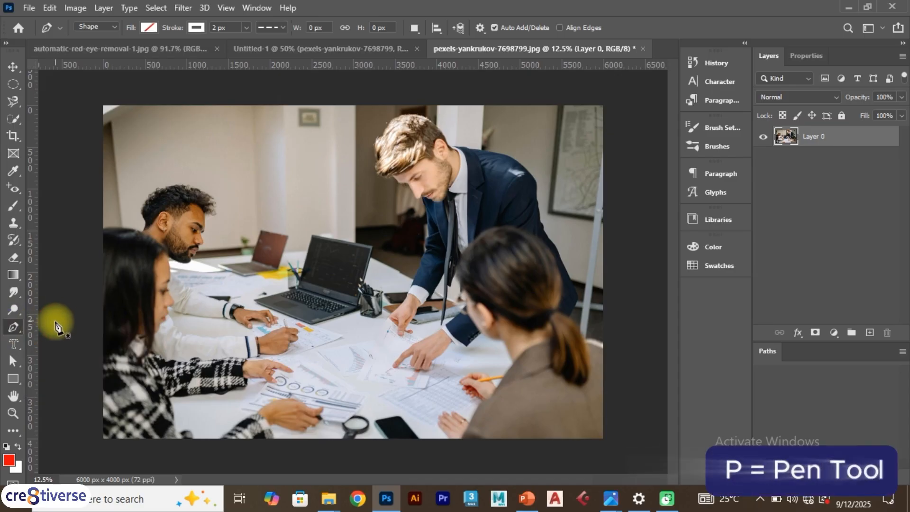
{"action": "left_click", "coordinate": [128, 120]}
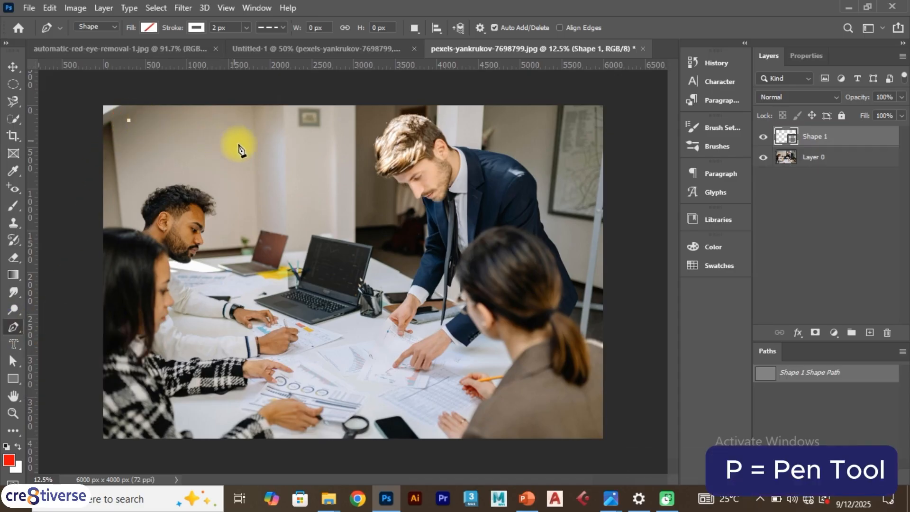
{"action": "left_click_drag", "start_coordinate": [290, 172], "coordinate": [321, 211]}
{"action": "left_click", "coordinate": [335, 228]}
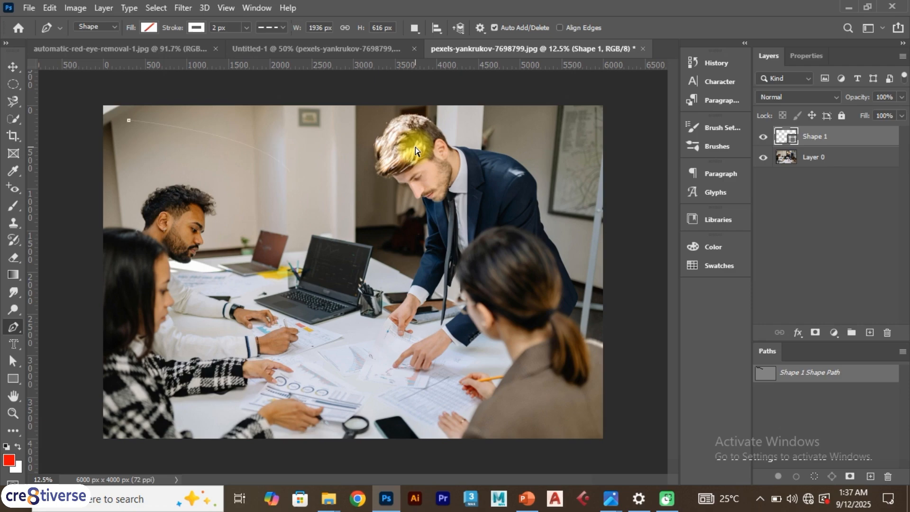
{"action": "key", "text": "Delete"}
{"action": "key", "text": "Delete"}
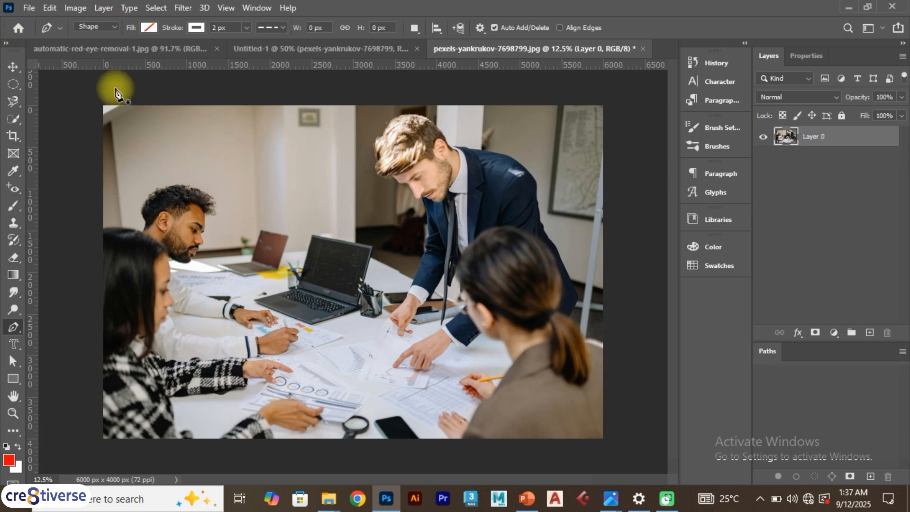
{"action": "left_click_drag", "start_coordinate": [160, 123], "coordinate": [176, 123]}
{"action": "left_click_drag", "start_coordinate": [280, 166], "coordinate": [316, 208]}
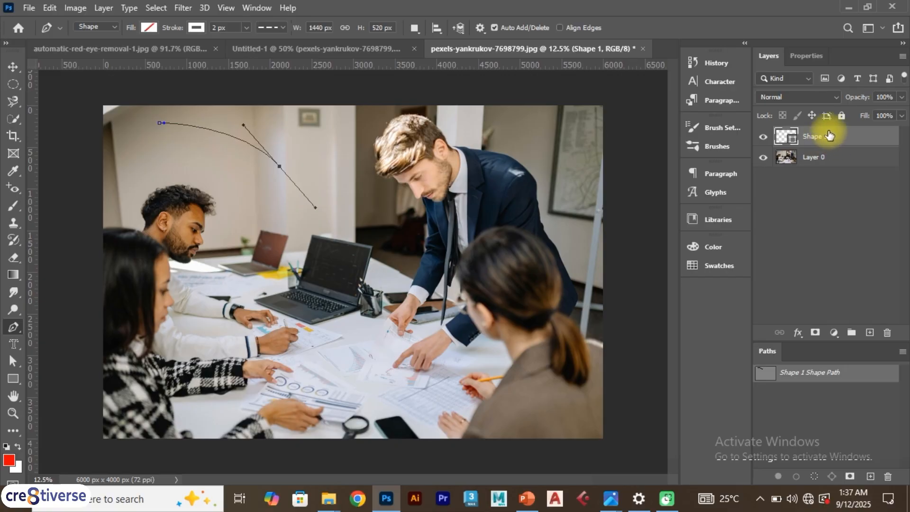
{"action": "key", "text": "Delete"}
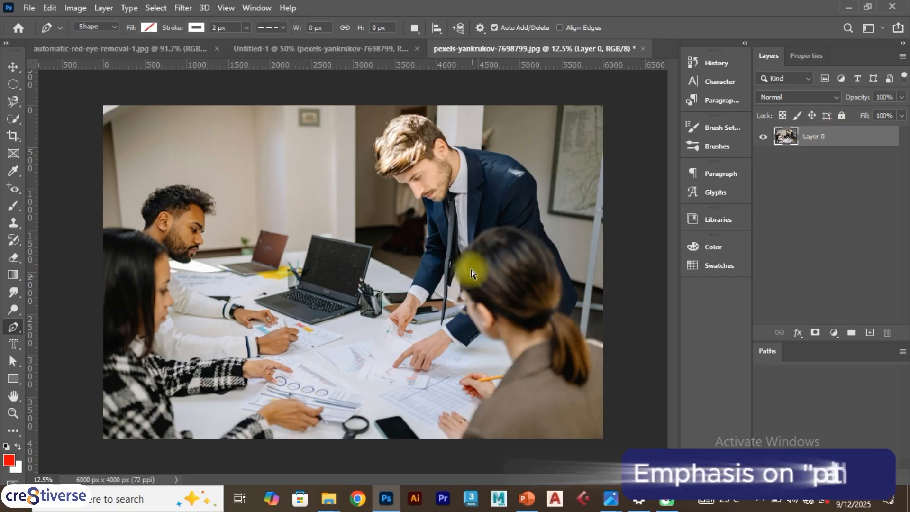
- In Path mode, draw a closed Pen path dipping in a V across the photo's upper half and following its right, bottom and left edges
{"action": "left_click", "coordinate": [97, 26]}
{"action": "left_click", "coordinate": [106, 51]}
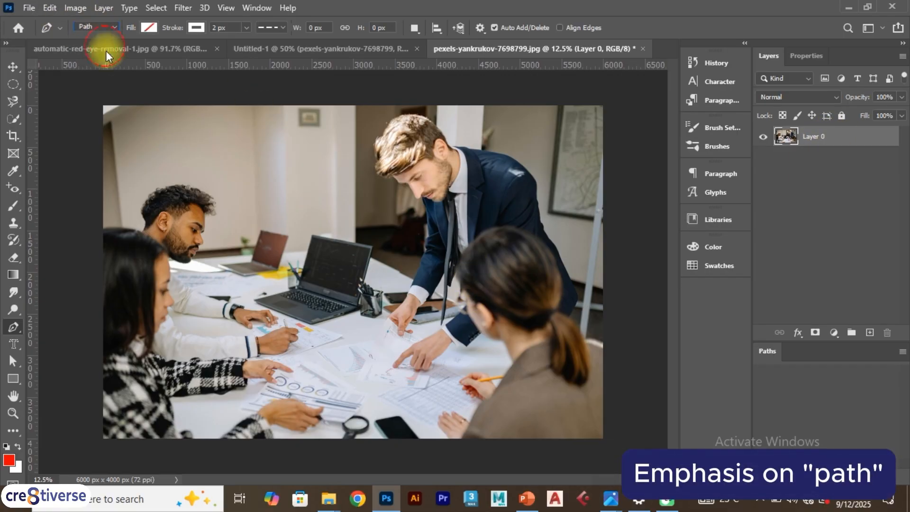
{"action": "left_click", "coordinate": [153, 123]}
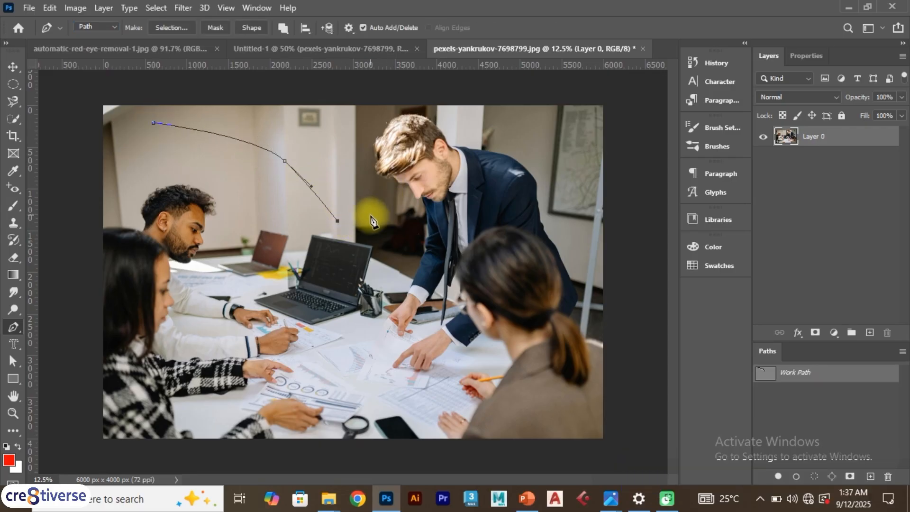
{"action": "left_click_drag", "start_coordinate": [528, 123], "coordinate": [550, 120]}
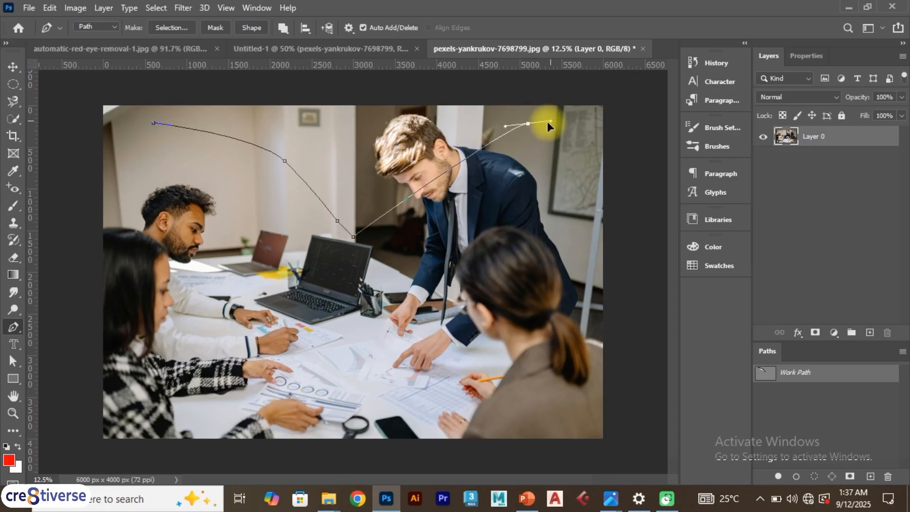
{"action": "left_click", "coordinate": [604, 124]}
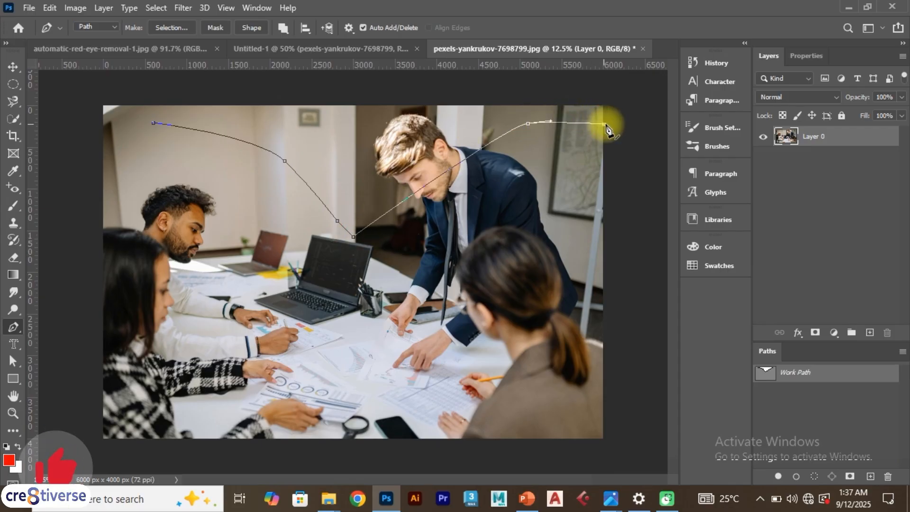
{"action": "left_click", "coordinate": [605, 439]}
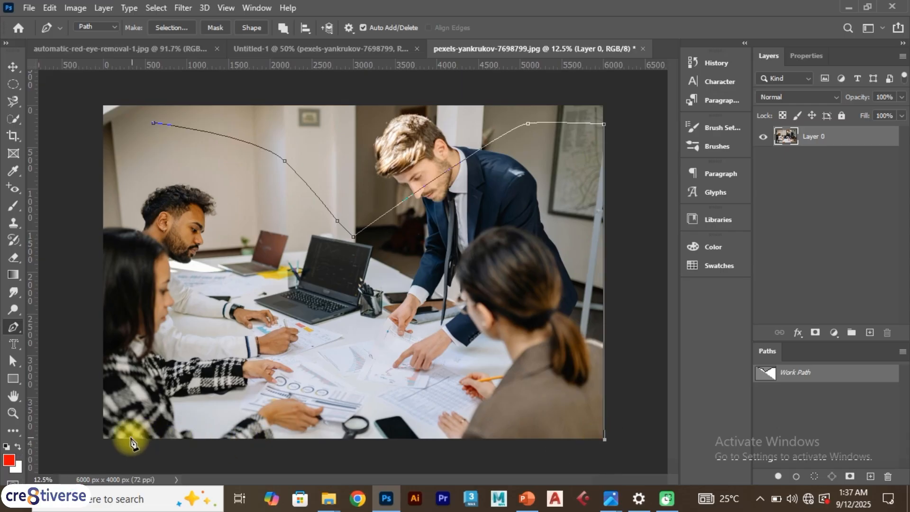
{"action": "left_click", "coordinate": [104, 441]}
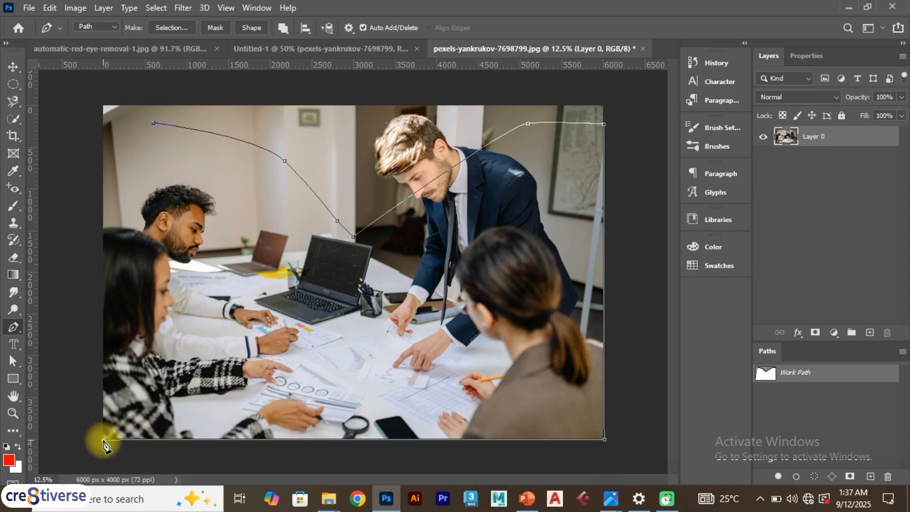
{"action": "left_click", "coordinate": [103, 121]}
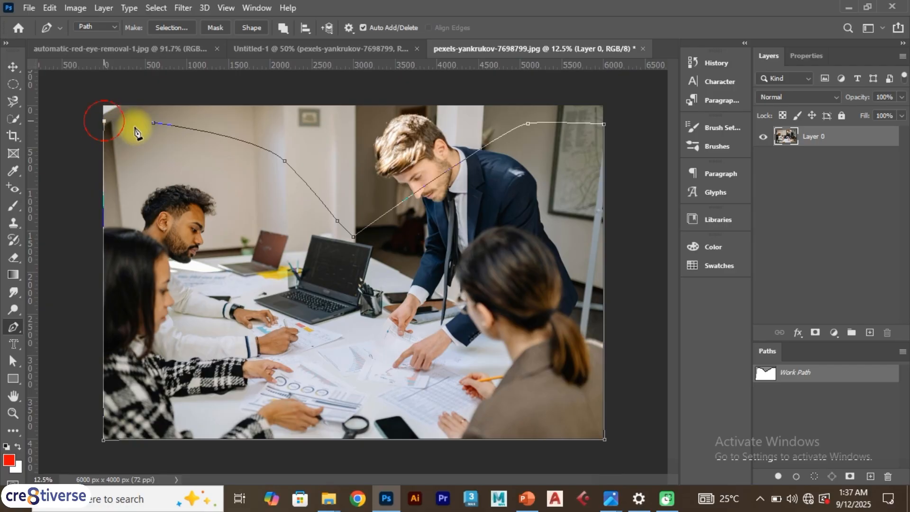
{"action": "left_click", "coordinate": [154, 125]}
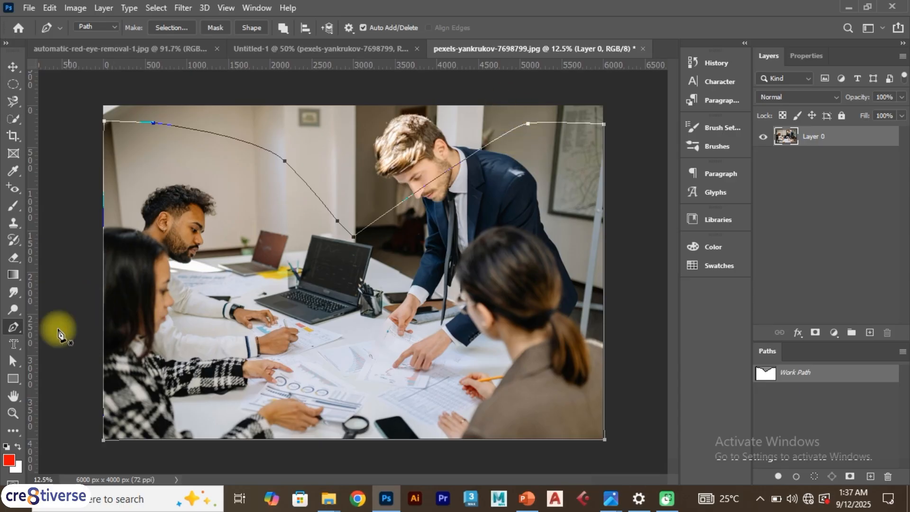
- With the Direct Selection tool, shift the upper-right anchor slightly left, lengthen its curve handles, and extend the upper handle of the mid-left curve anchor
{"action": "left_click", "coordinate": [12, 363]}
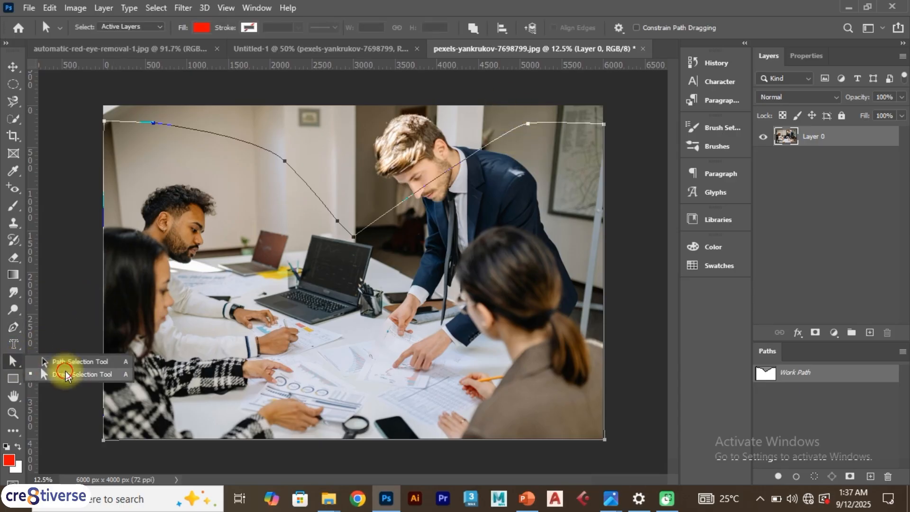
{"action": "left_click", "coordinate": [59, 361]}
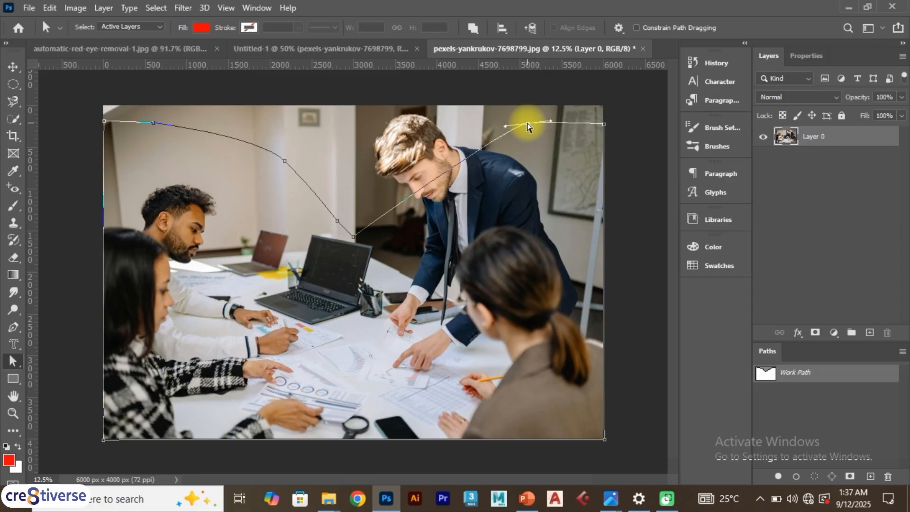
{"action": "left_click", "coordinate": [510, 124]}
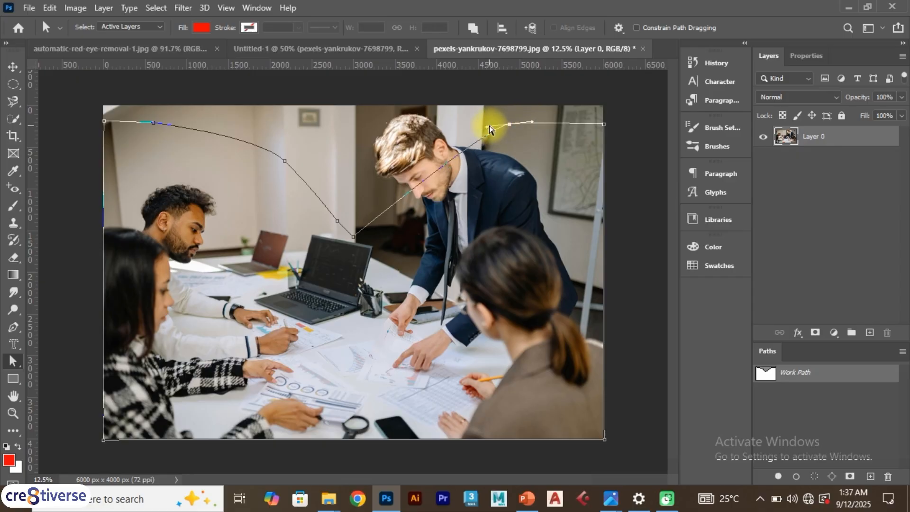
{"action": "left_click_drag", "start_coordinate": [465, 130], "coordinate": [428, 133]}
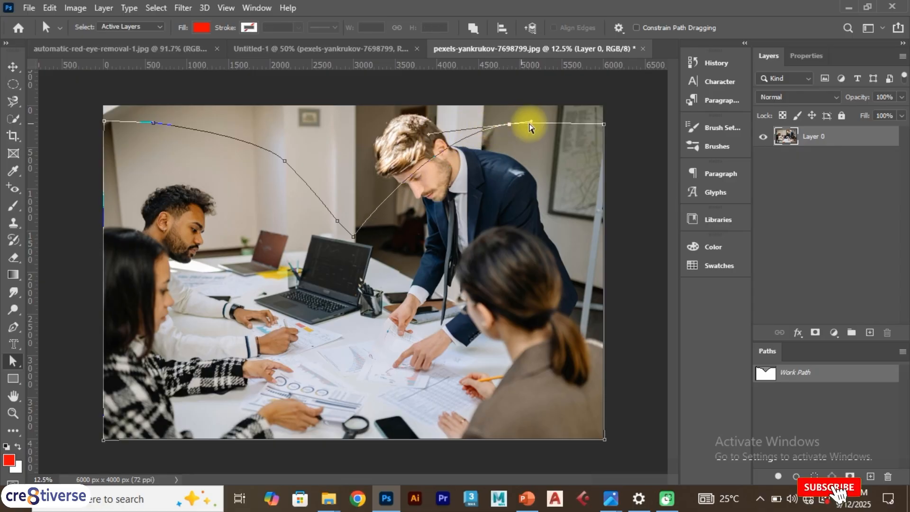
{"action": "left_click_drag", "start_coordinate": [529, 121], "coordinate": [568, 112]}
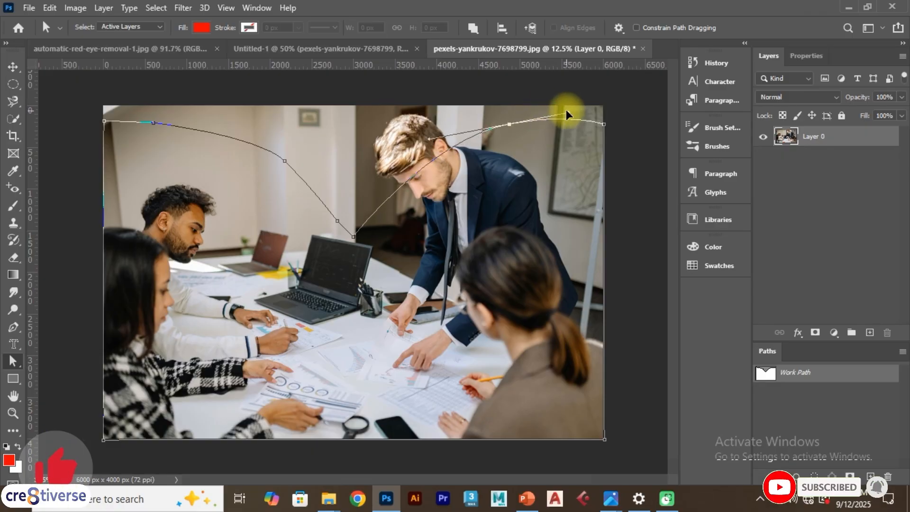
{"action": "left_click", "coordinate": [285, 160]}
{"action": "left_click_drag", "start_coordinate": [260, 137], "coordinate": [216, 115]}
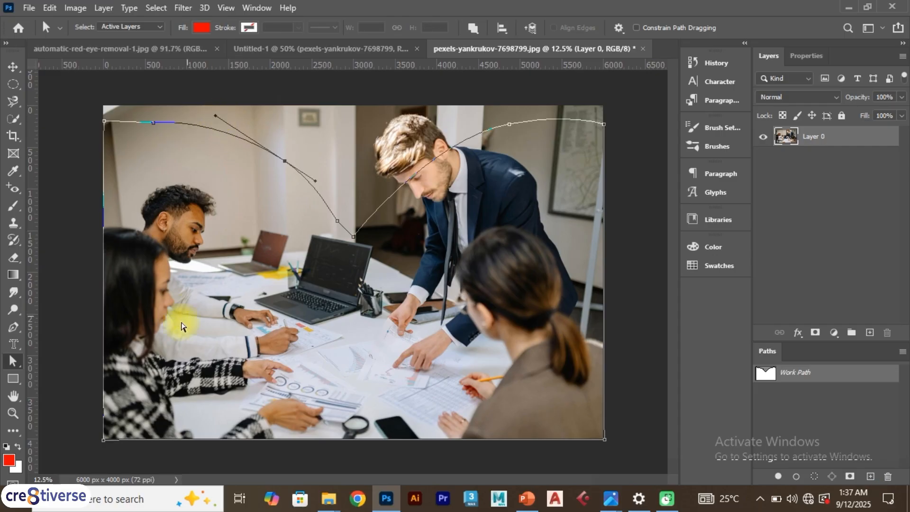
- Delete the path anchor just above the V tip and the anchor near the photo's upper-left corner with the Delete Anchor Point tool
{"action": "left_click", "coordinate": [14, 328]}
{"action": "left_click", "coordinate": [66, 377]}
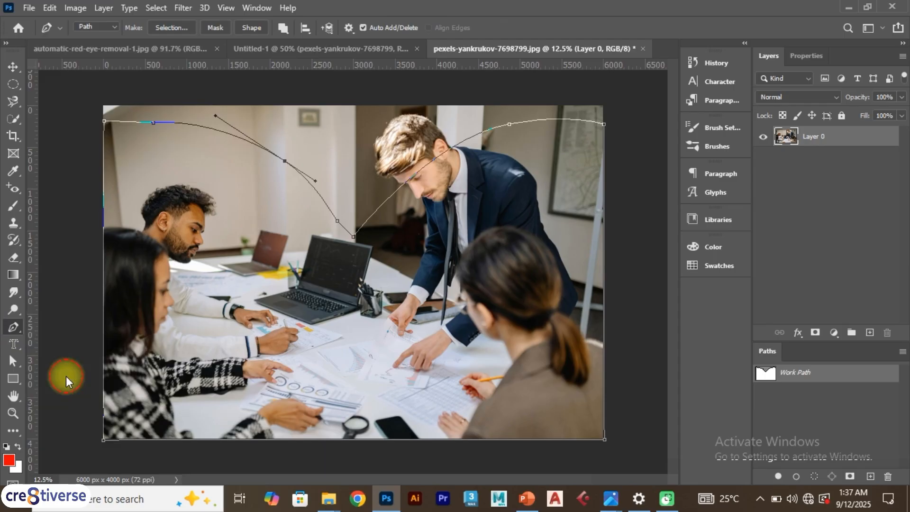
{"action": "left_click", "coordinate": [338, 222]}
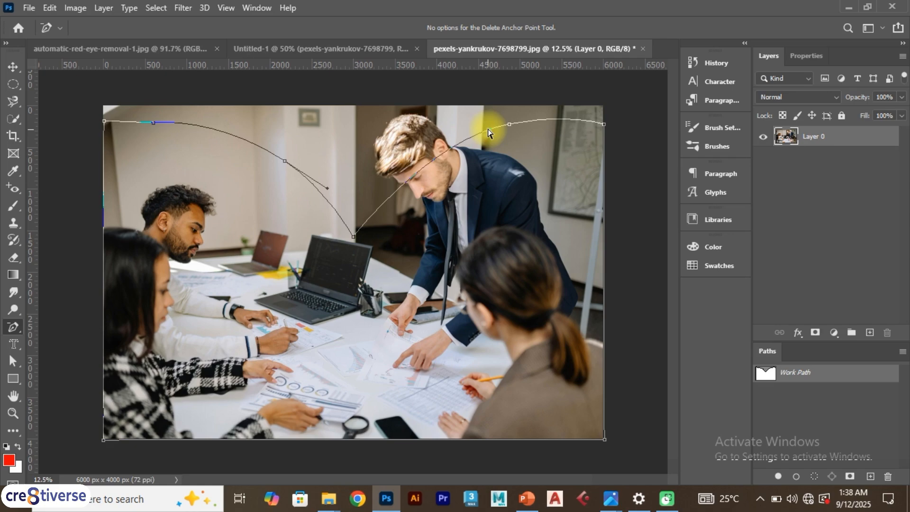
{"action": "left_click", "coordinate": [153, 124]}
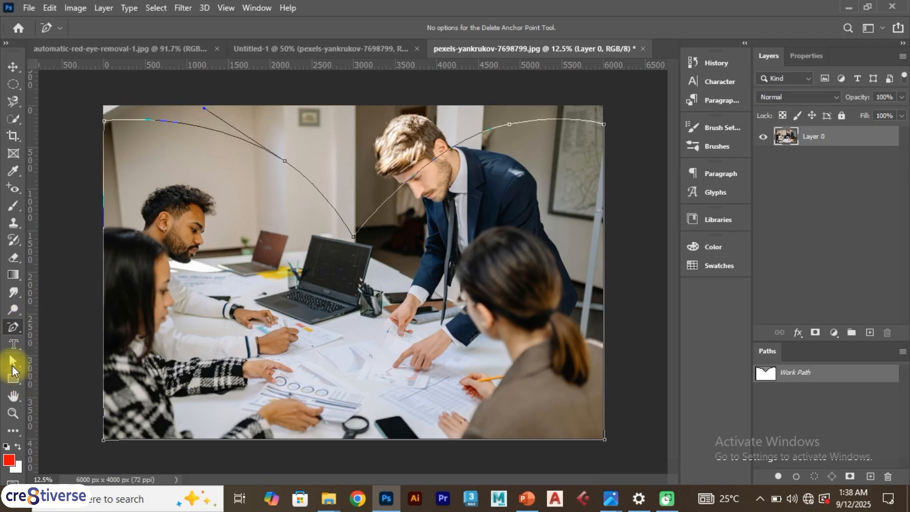
- Refine the path with the Direct Selection tool: adjust the left curve's upper handle, raise the upper-left corner anchor, and lower the V tip slightly
{"action": "left_click_drag", "start_coordinate": [14, 366], "coordinate": [50, 365]}
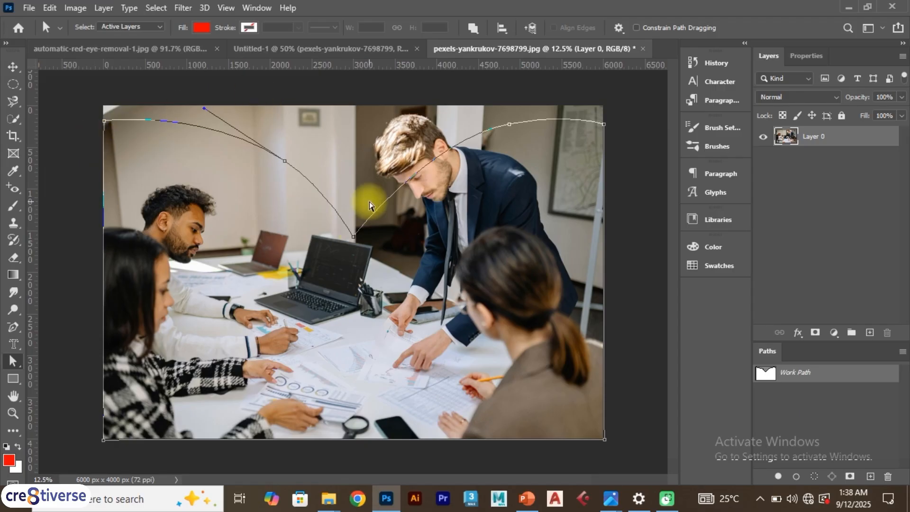
{"action": "right_click", "coordinate": [516, 164]}
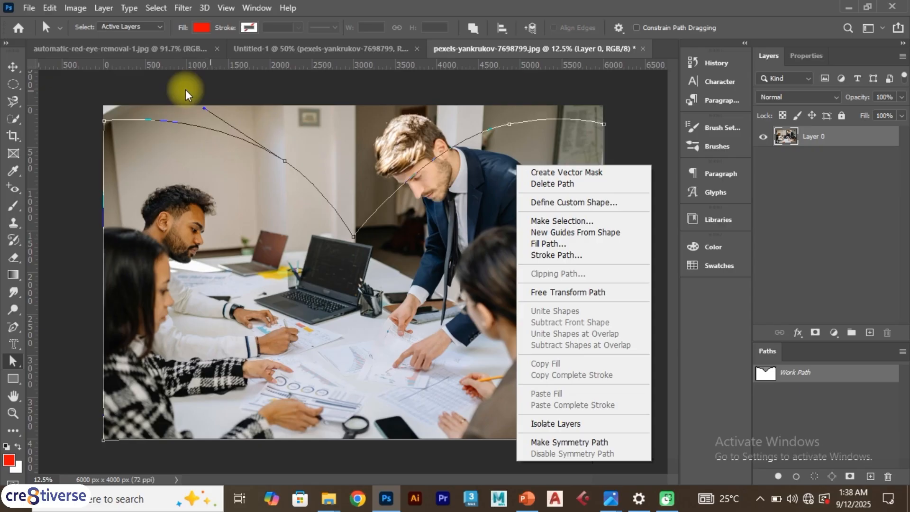
{"action": "left_click", "coordinate": [205, 109]}
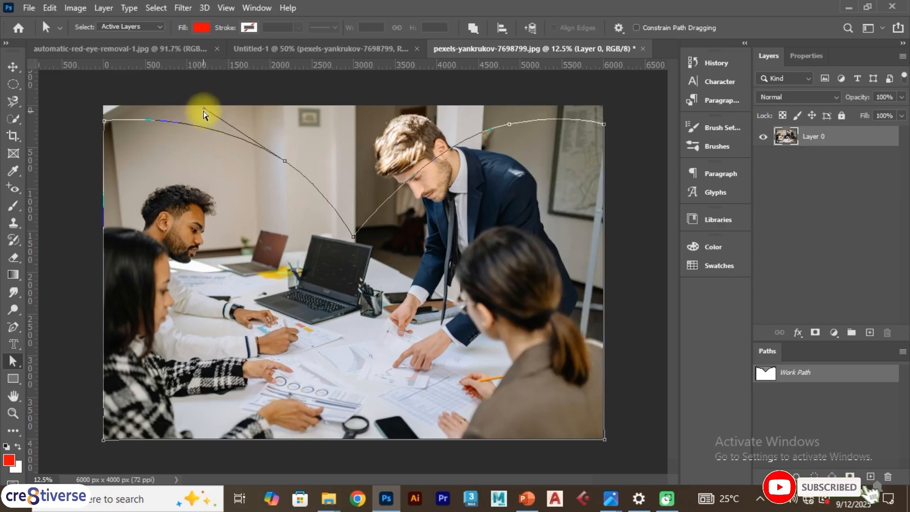
{"action": "left_click_drag", "start_coordinate": [204, 111], "coordinate": [184, 105]}
{"action": "left_click_drag", "start_coordinate": [105, 122], "coordinate": [103, 114]}
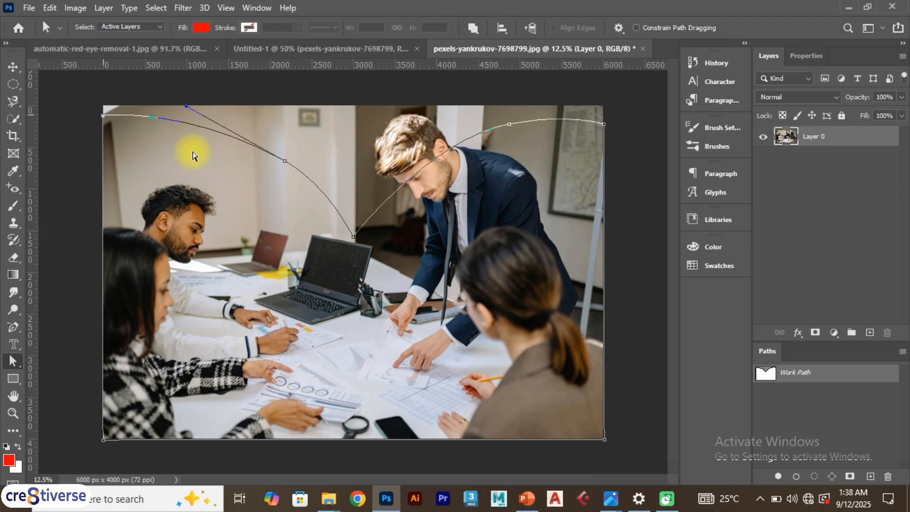
{"action": "left_click", "coordinate": [354, 236]}
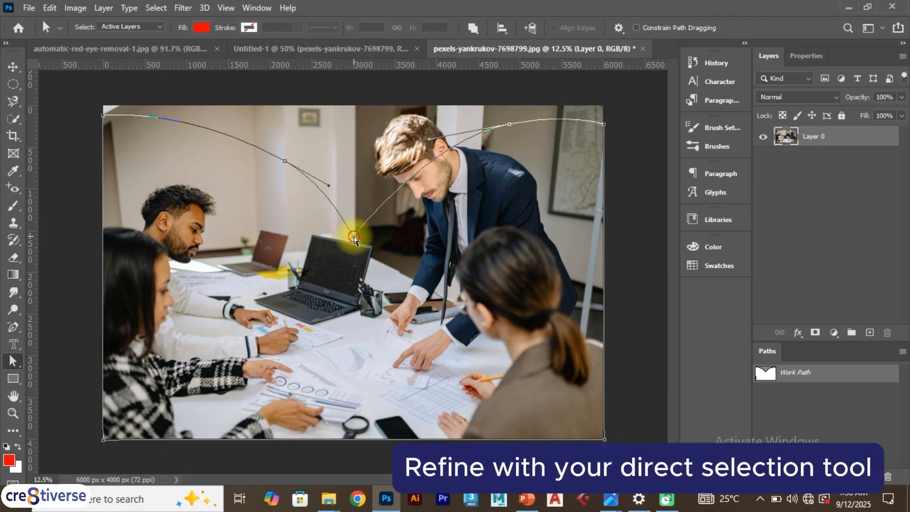
{"action": "left_click_drag", "start_coordinate": [359, 238], "coordinate": [357, 243]}
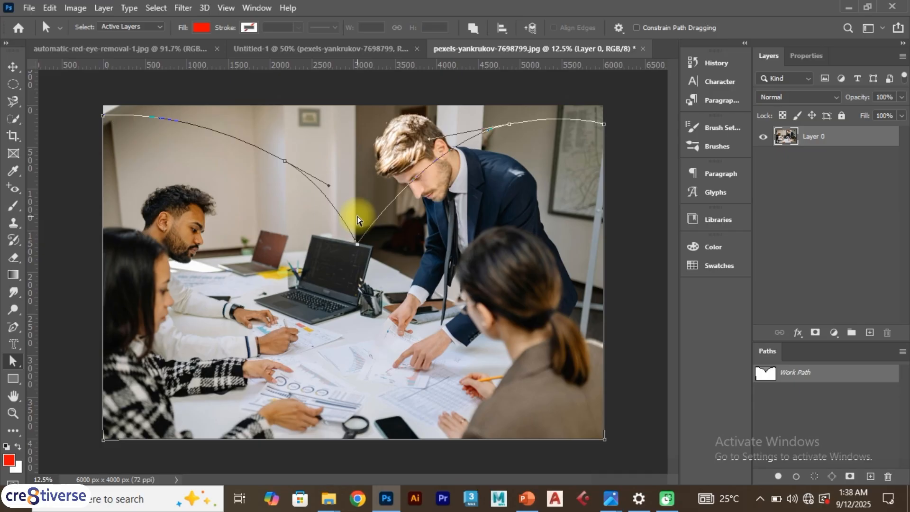
- Make a new anti-aliased selection from the work path with a feather radius of 3 pixels
{"action": "right_click", "coordinate": [421, 225]}
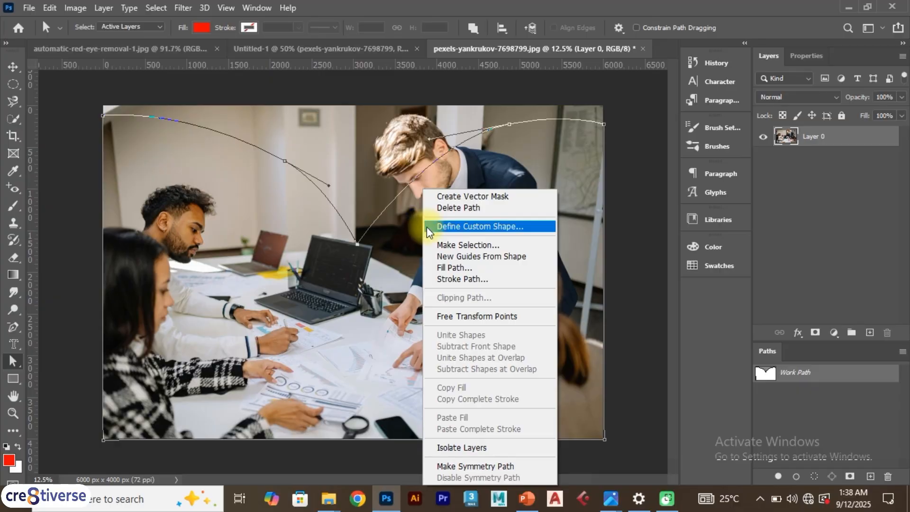
{"action": "left_click", "coordinate": [454, 244]}
{"action": "left_click", "coordinate": [523, 157]}
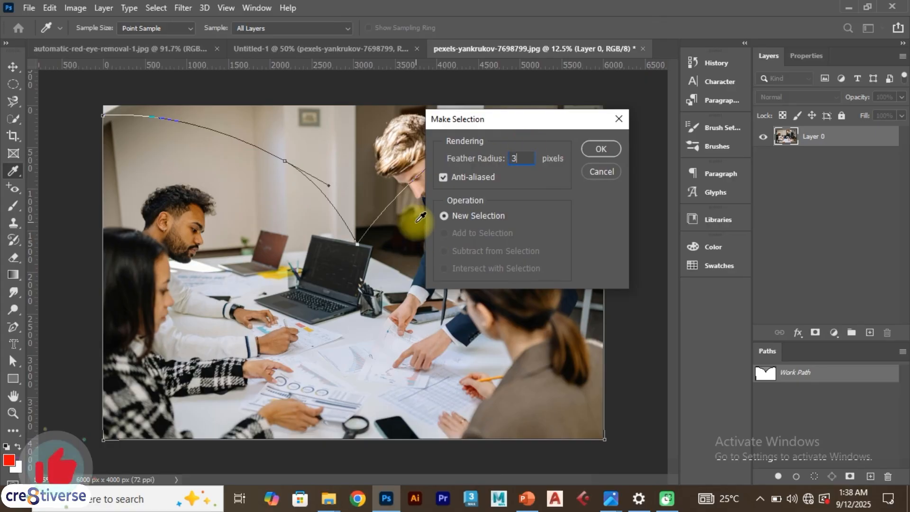
{"action": "left_click", "coordinate": [599, 149]}
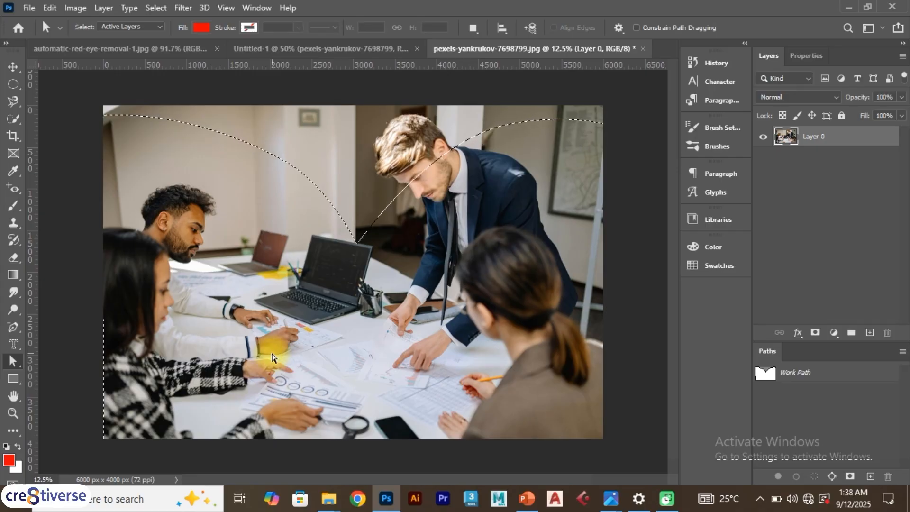
- Add a layer mask to Layer 0 from the path selection, using the Move tool as the active tool
{"action": "left_click", "coordinate": [13, 84]}
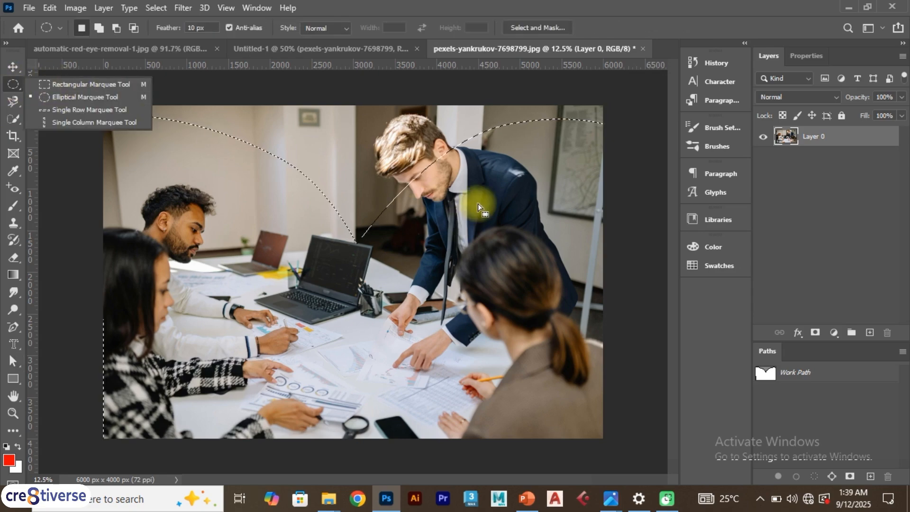
{"action": "left_click", "coordinate": [11, 68]}
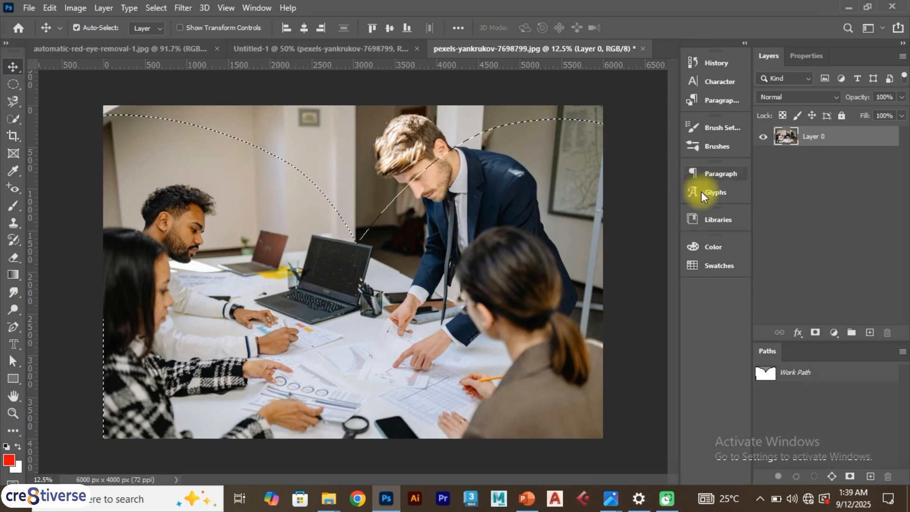
{"action": "left_click", "coordinate": [816, 333]}
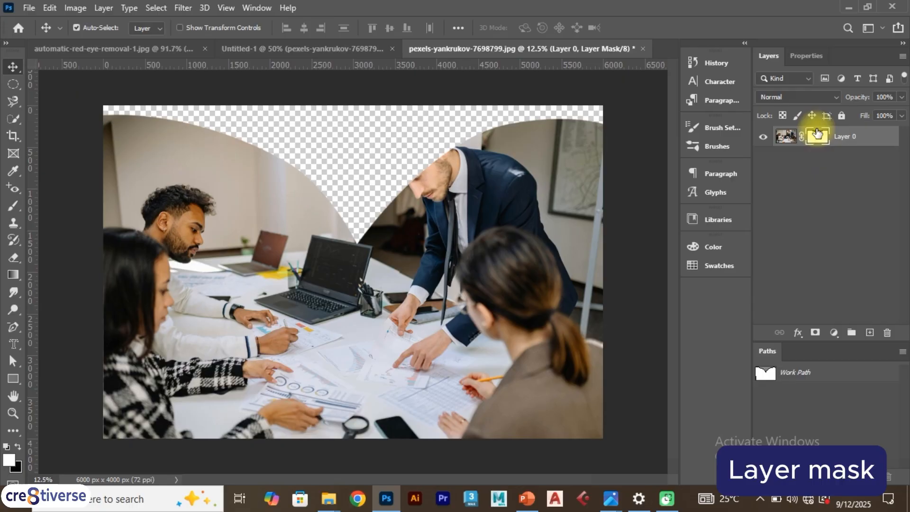
- Paint white on Layer 0's mask around the V notch, enlarging the brush to 1200 px, to reveal hidden parts of the photo
{"action": "left_click", "coordinate": [786, 136]}
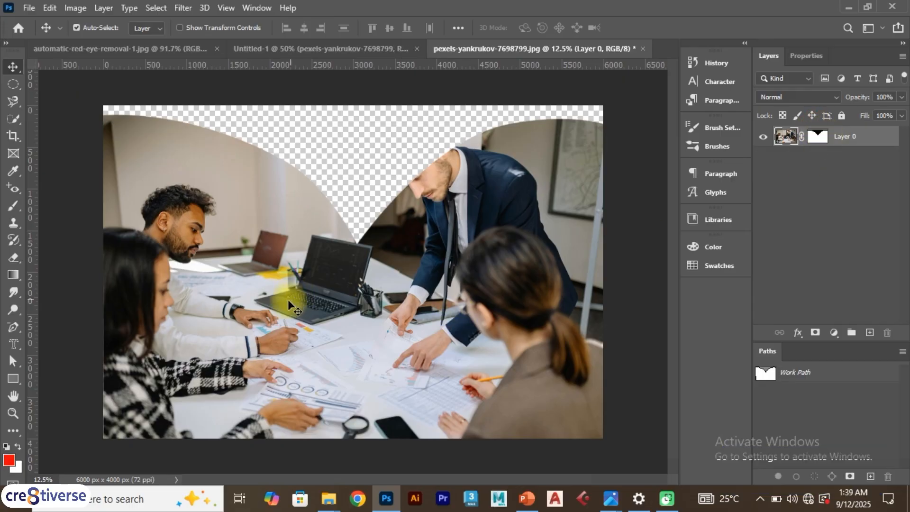
{"action": "left_click", "coordinate": [818, 136]}
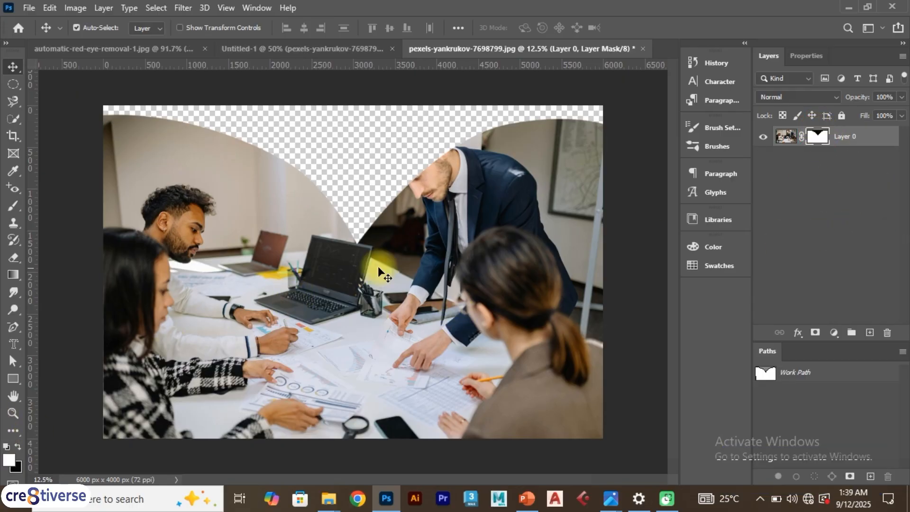
{"action": "key", "text": "b"}
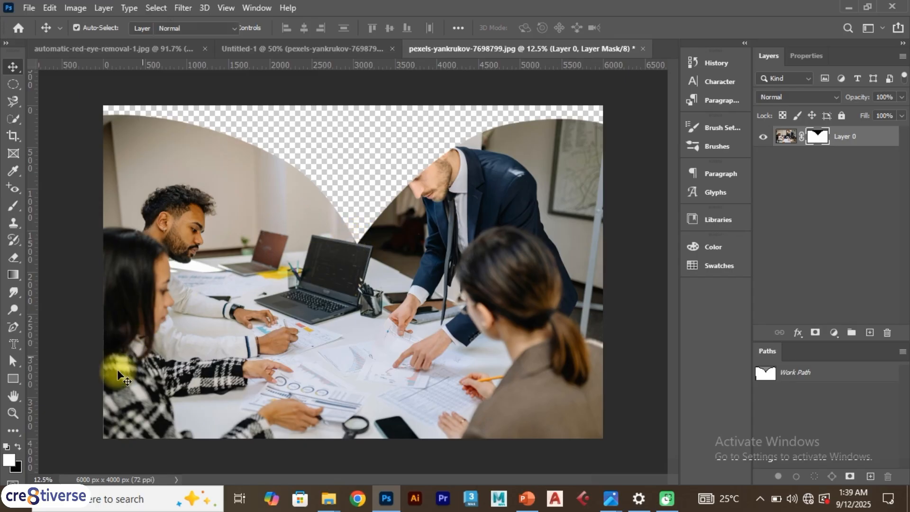
{"action": "mouse_move", "coordinate": [370, 221]}
{"action": "left_mouse_down"}
{"action": "mouse_move", "coordinate": [354, 234]}
{"action": "mouse_move", "coordinate": [385, 240]}
{"action": "mouse_move", "coordinate": [387, 225]}
{"action": "mouse_move", "coordinate": [344, 213]}
{"action": "mouse_move", "coordinate": [377, 201]}
{"action": "mouse_move", "coordinate": [361, 185]}
{"action": "left_mouse_up"}
{"action": "key", "text": "bracketright"}
{"action": "key", "text": "bracketright"}
{"action": "key", "text": "bracketright"}
{"action": "key", "text": "bracketright"}
{"action": "key", "text": "bracketright"}
{"action": "key", "text": "bracketright"}
{"action": "key", "text": "bracketright"}
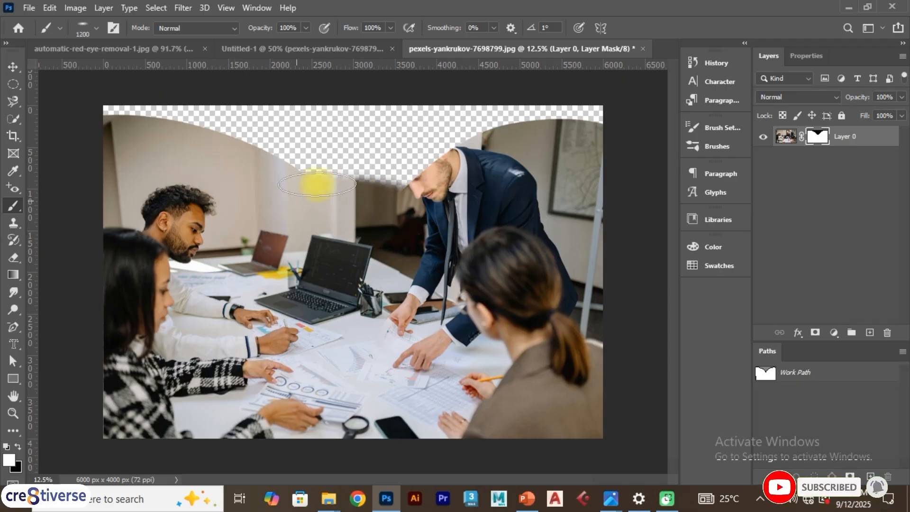
- Undo the white brush strokes on Layer 0's mask
{"action": "key", "text": "ctrl+z"}
{"action": "key", "text": "ctrl+z"}
{"action": "key", "text": "ctrl+z"}
{"action": "key", "text": "ctrl+z"}
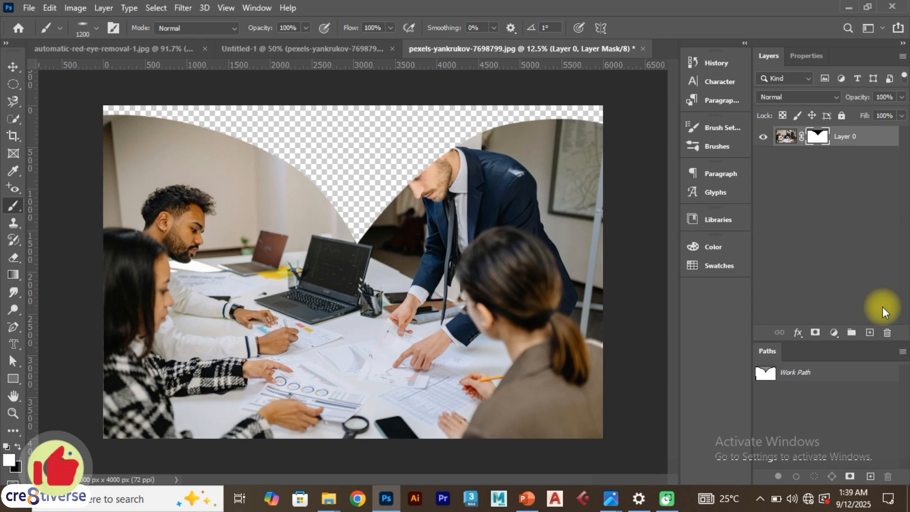
- Create an empty layer beneath Layer 0 and open the choice of fill and adjustment layers
{"action": "left_click", "coordinate": [870, 332]}
{"action": "left_click_drag", "start_coordinate": [815, 136], "coordinate": [814, 174]}
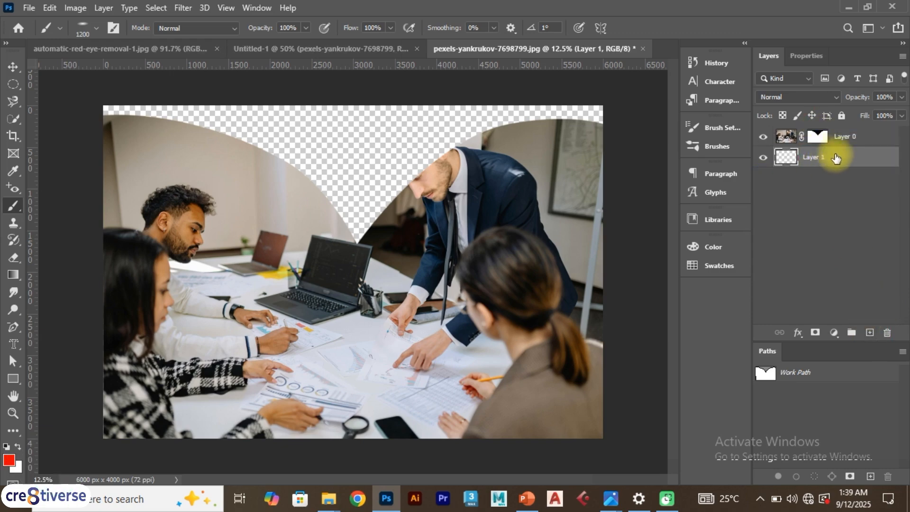
{"action": "left_click", "coordinate": [834, 331]}
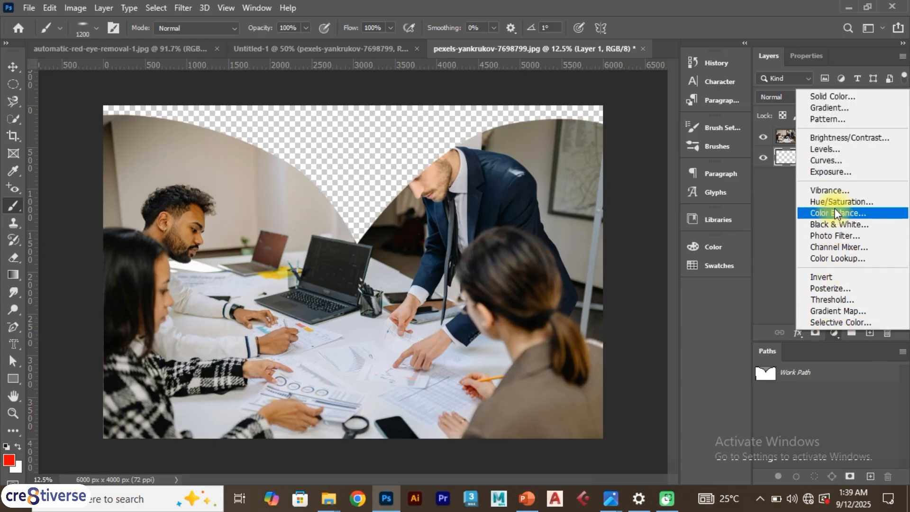